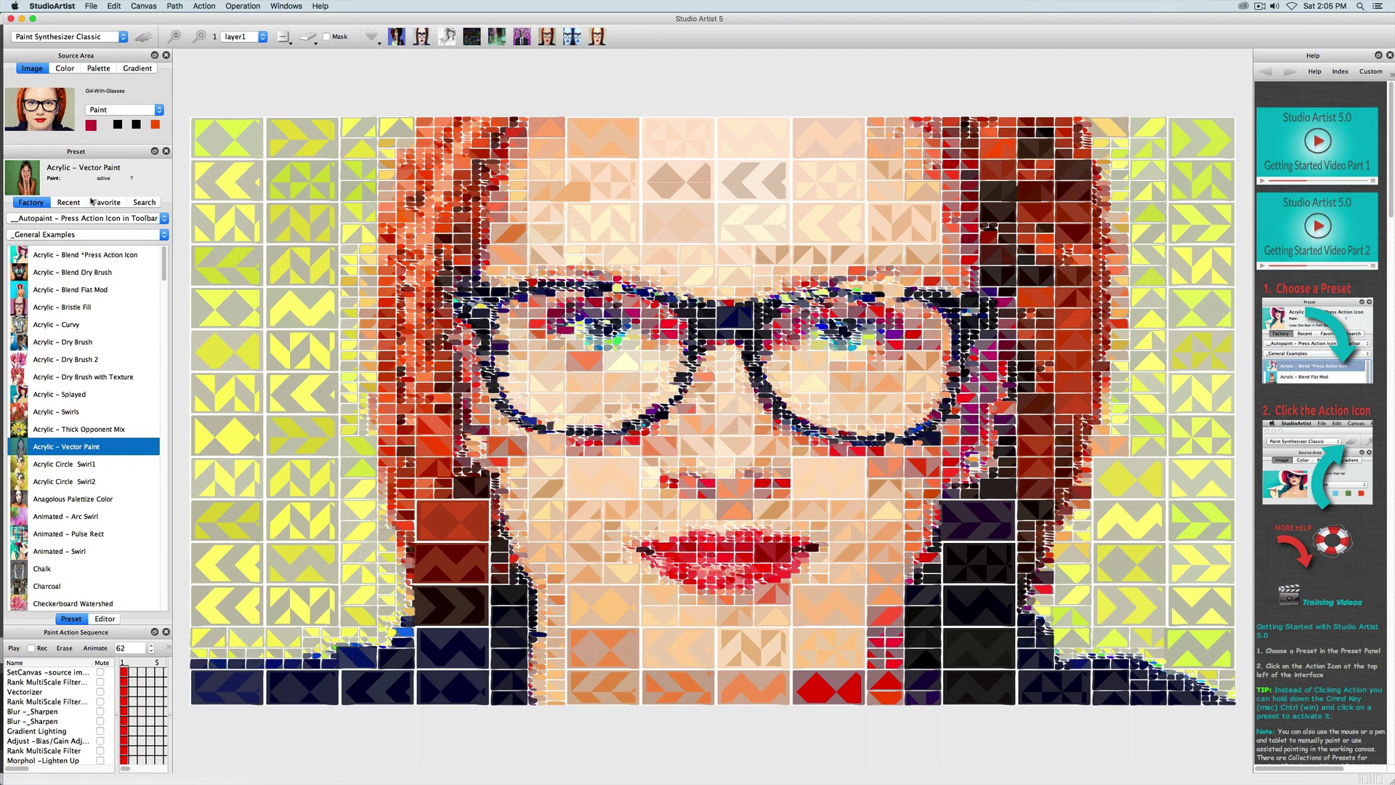
Keep Paint Synthesizer Classic mode and load Chevron and Squares from Mosaic - Vector (Can Adjust Manually)
left_click(89, 40)
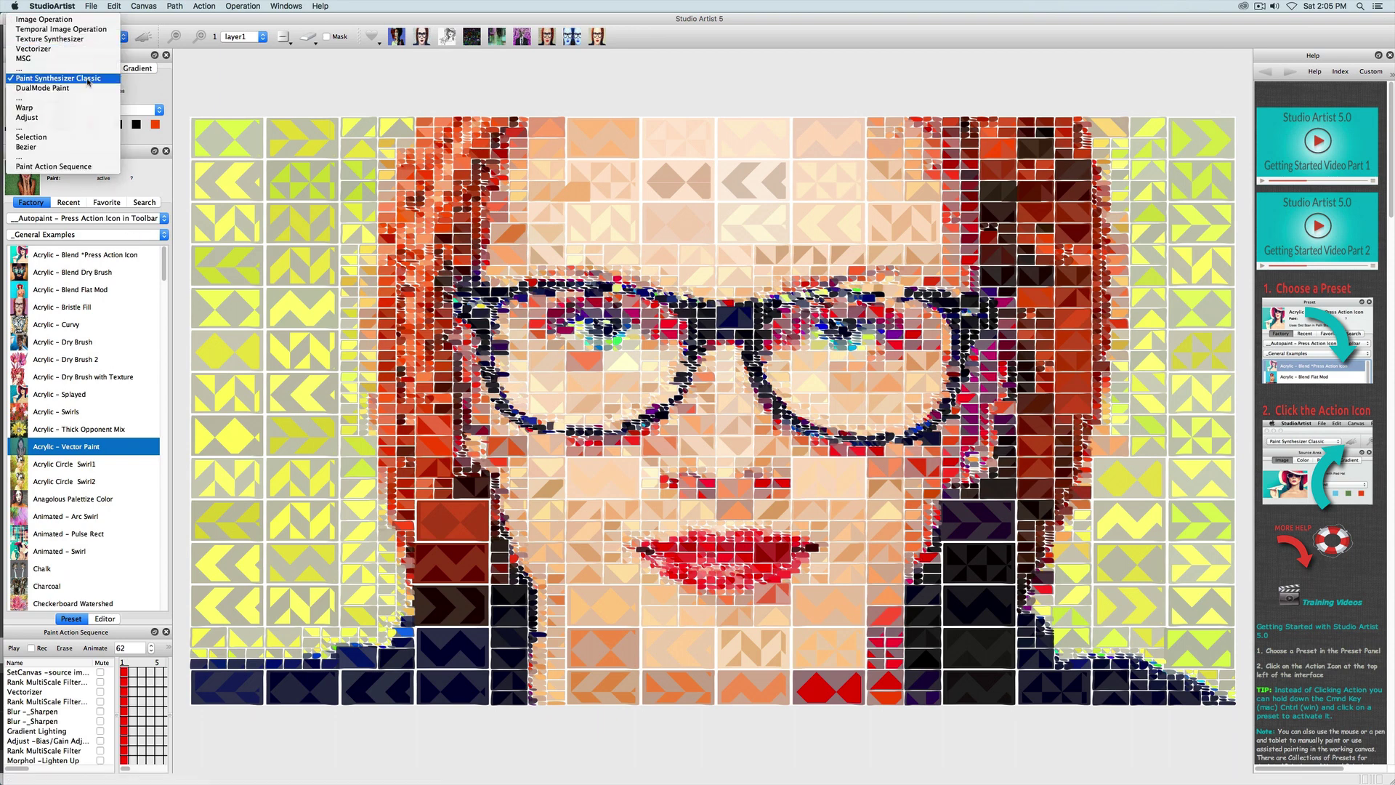
left_click(89, 78)
left_click(82, 234)
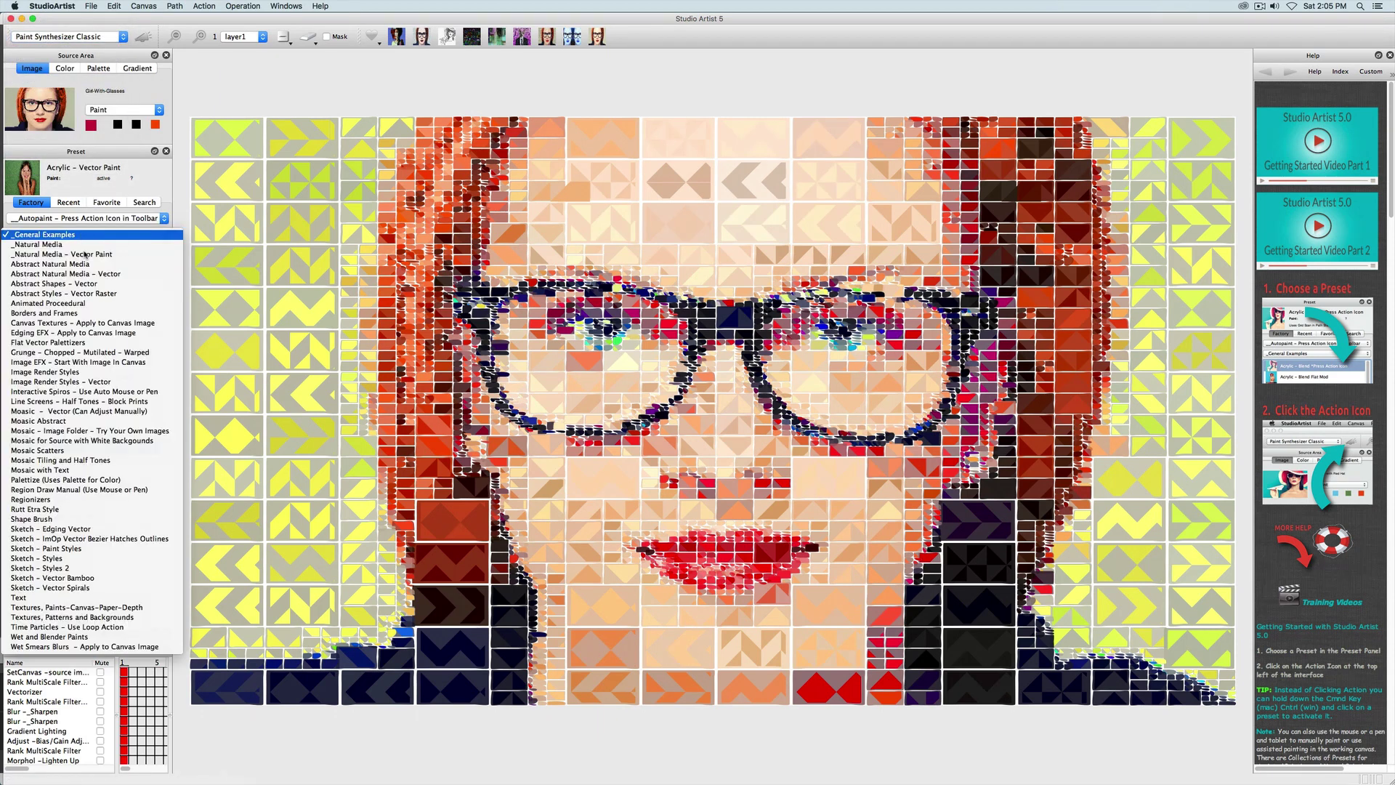
left_click(94, 411)
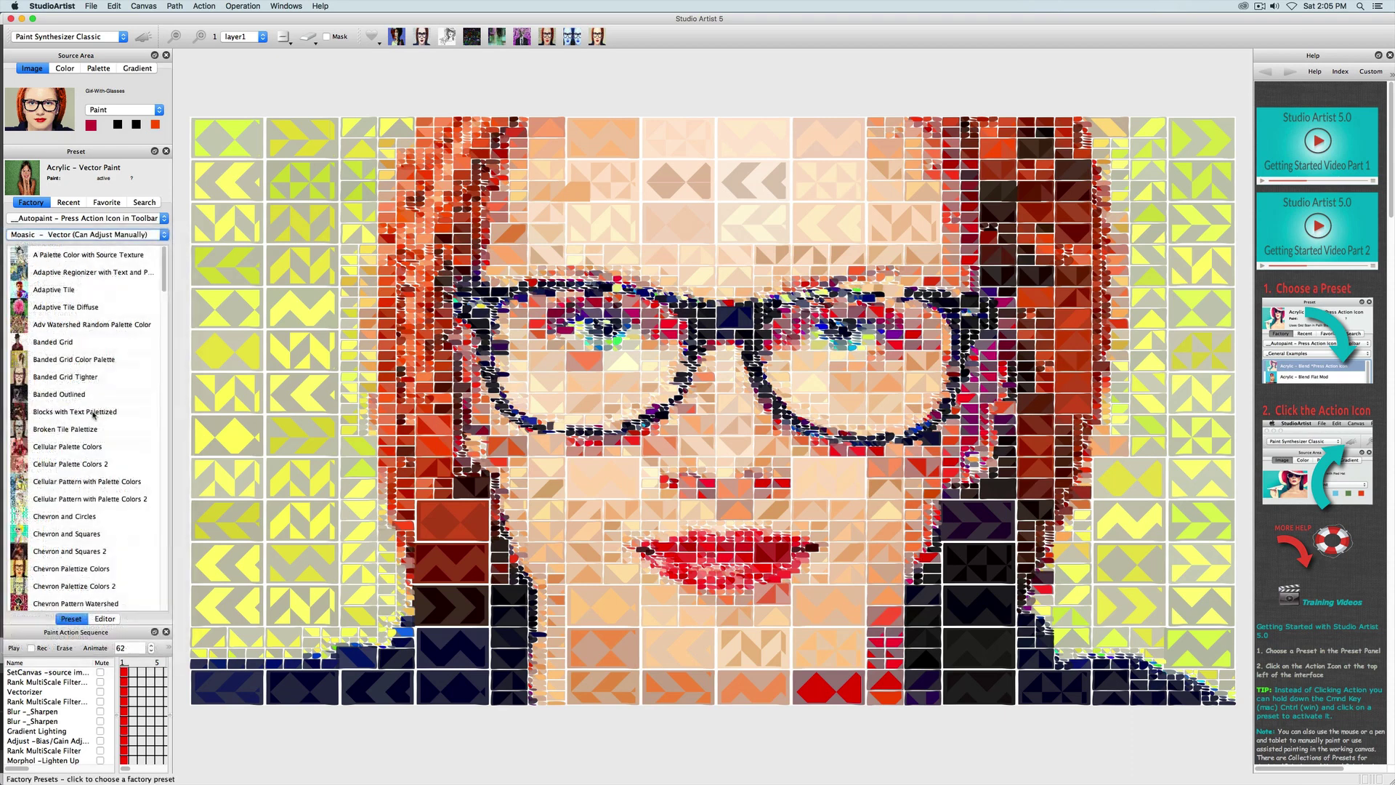
scroll(162, 285, "down", 5)
left_click(66, 388)
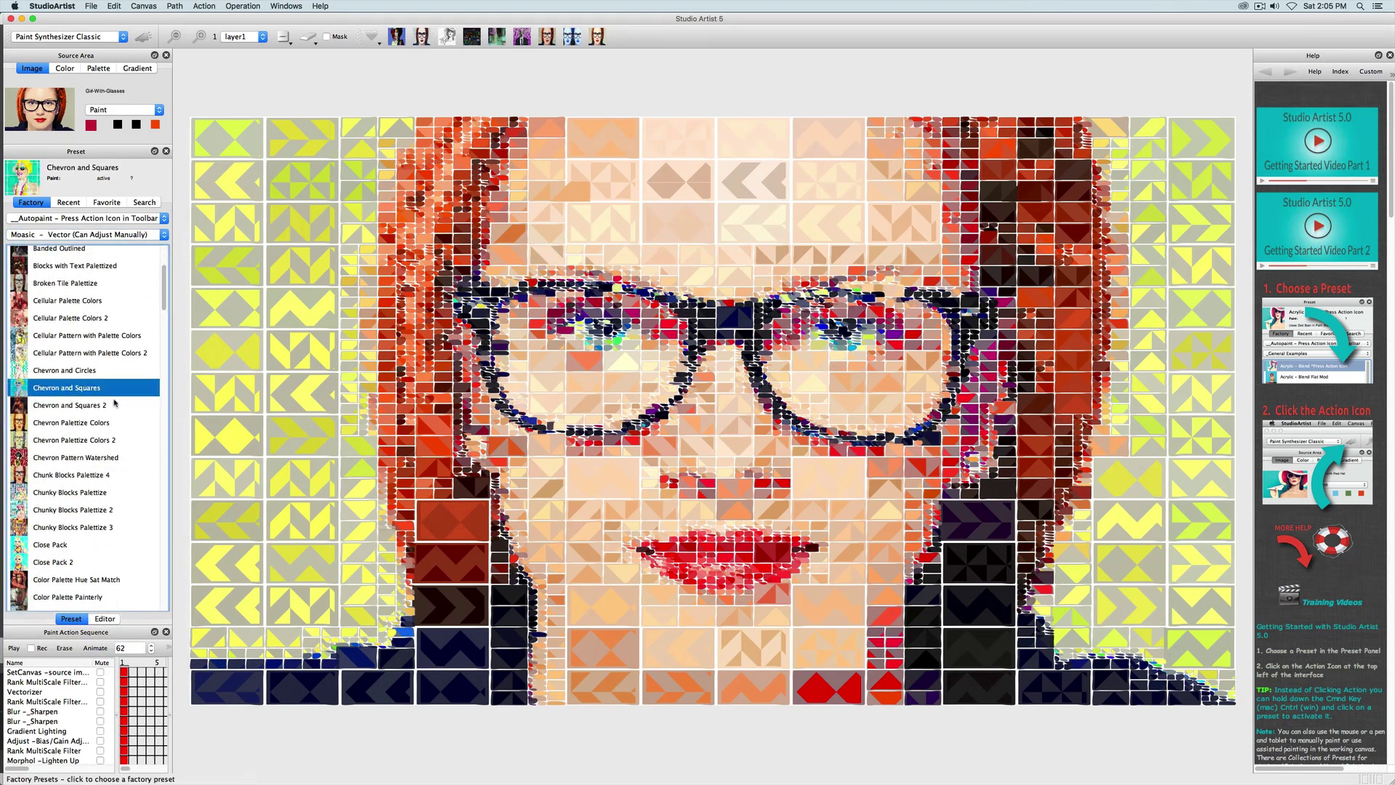
In the Editor's Vector Output page, set Pattern Option to Shape Rect Grid and repaint
left_click(105, 618)
left_click(84, 166)
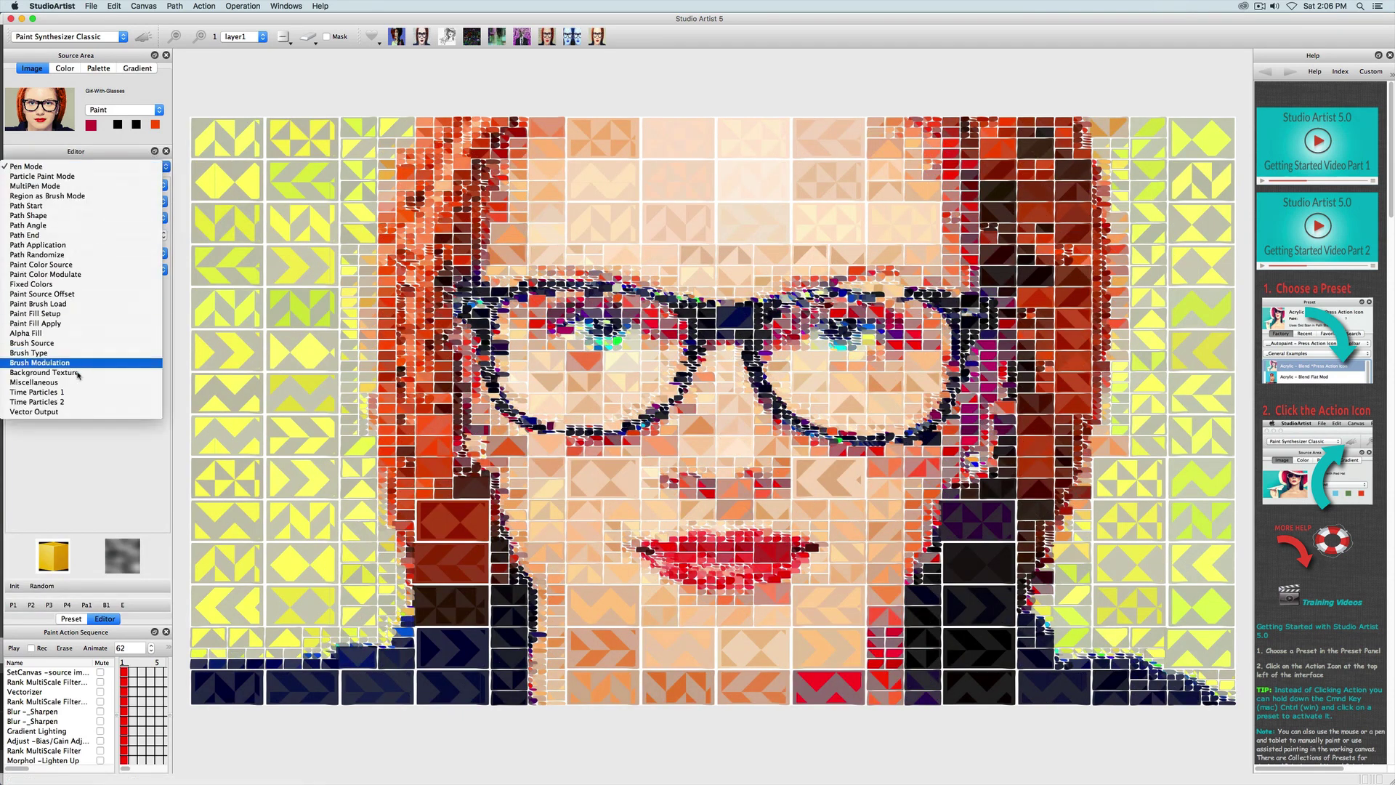
left_click(80, 412)
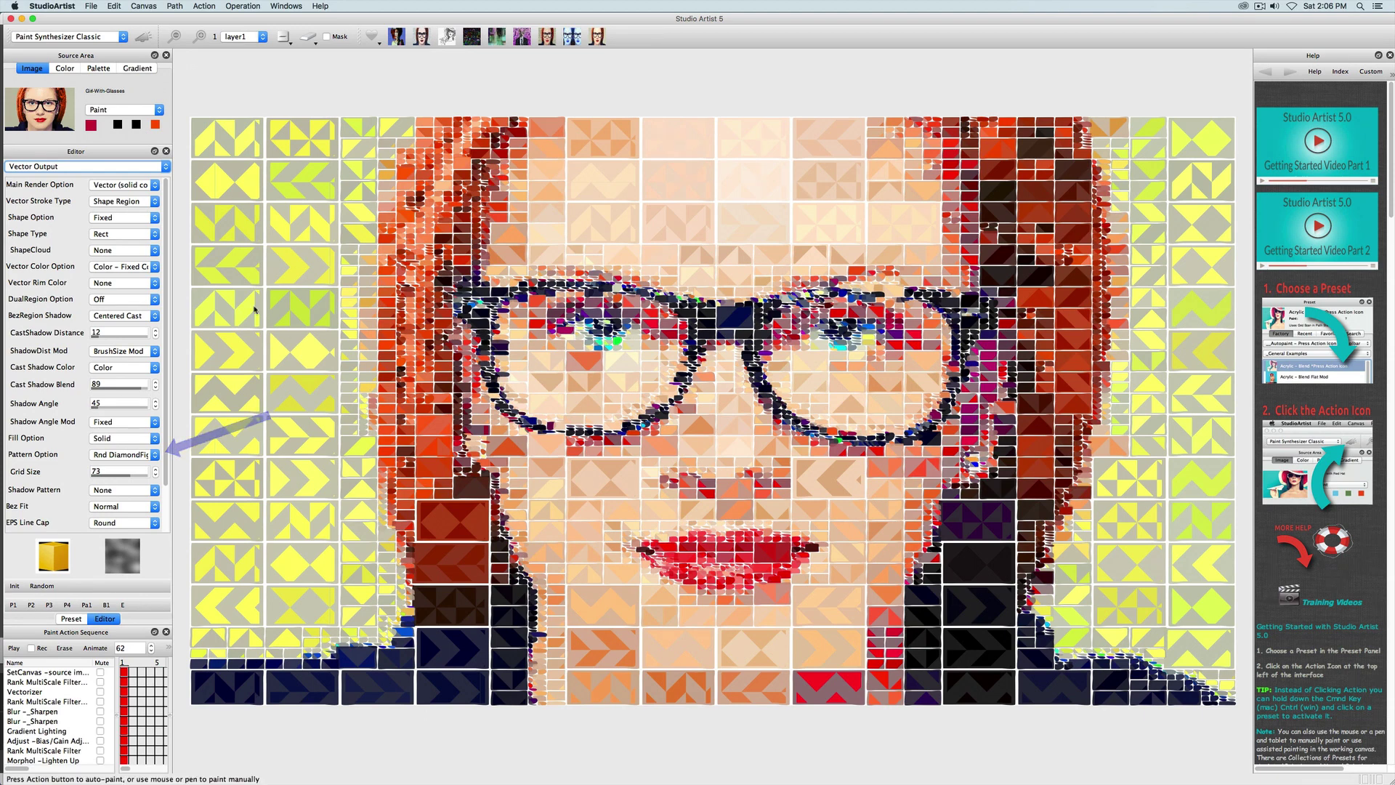
left_click(114, 455)
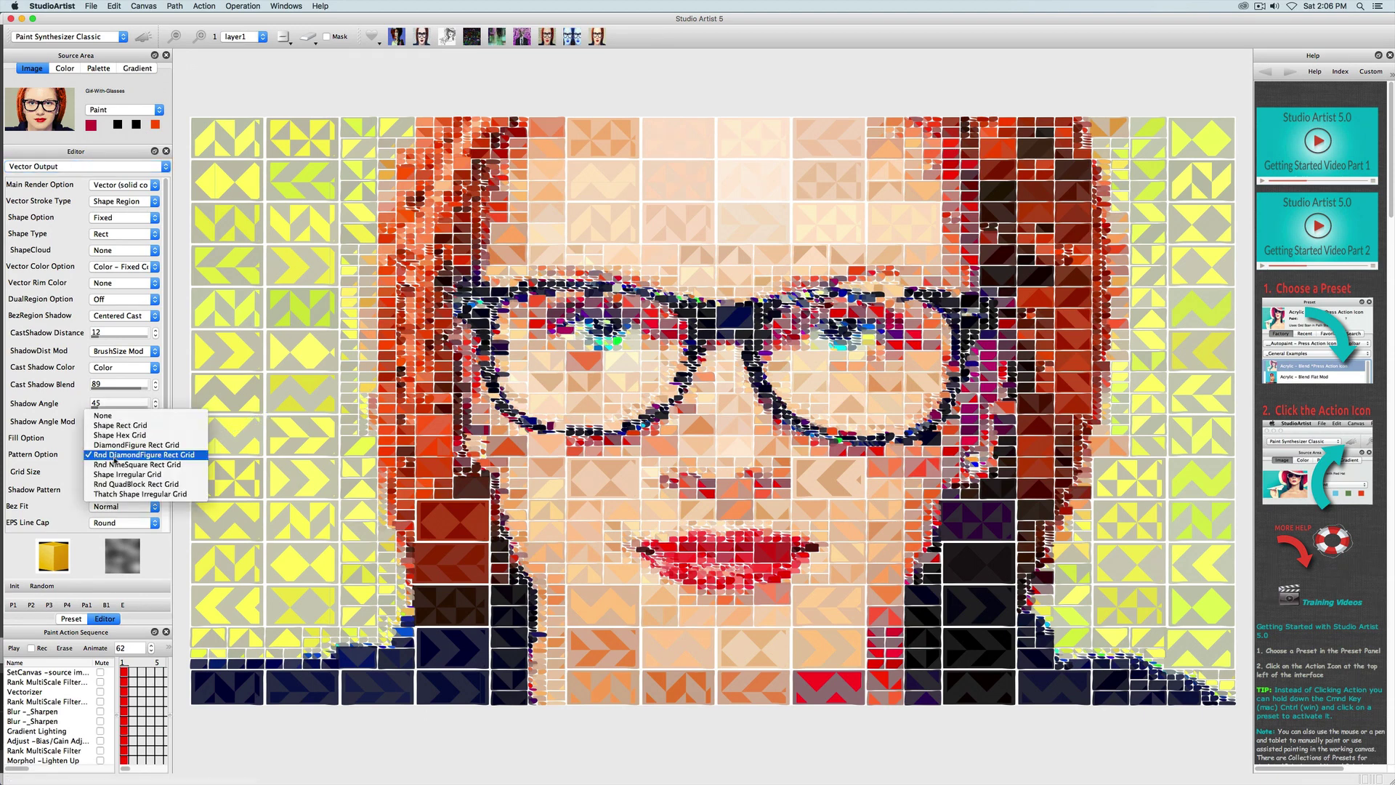
left_click(120, 425)
left_click(144, 37)
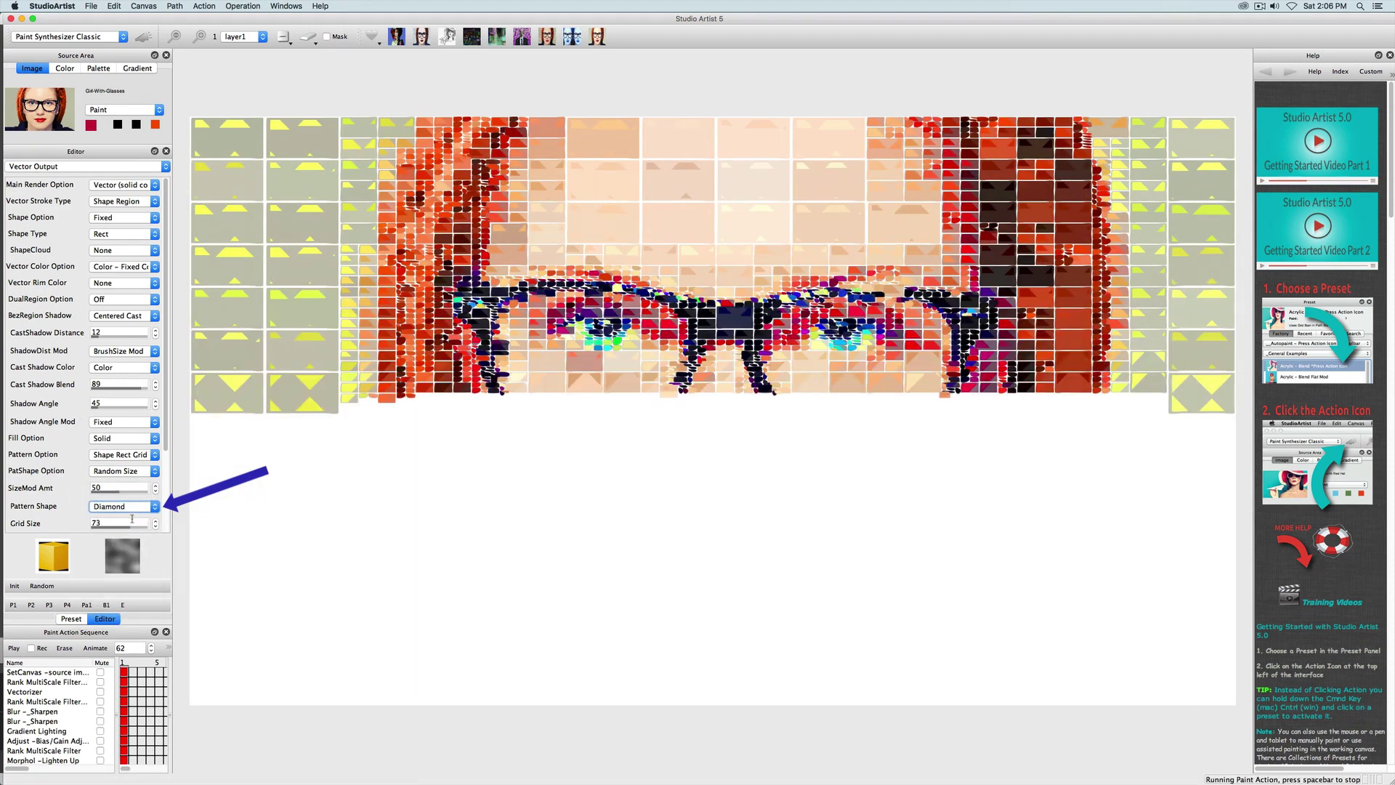
Reduce Grid Size to 24 and set Pattern Shape to Circle
scroll(102, 426, "down", 3)
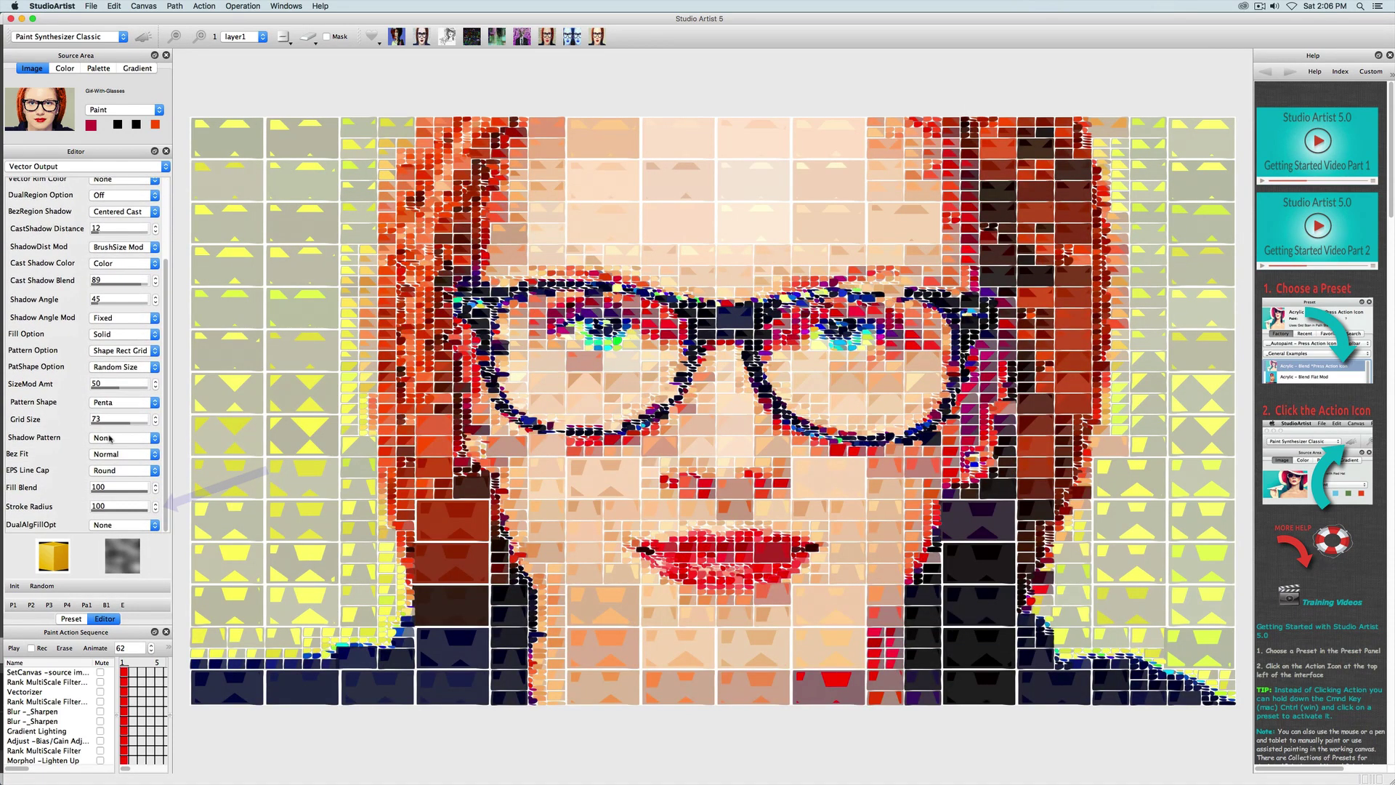
left_click(101, 424)
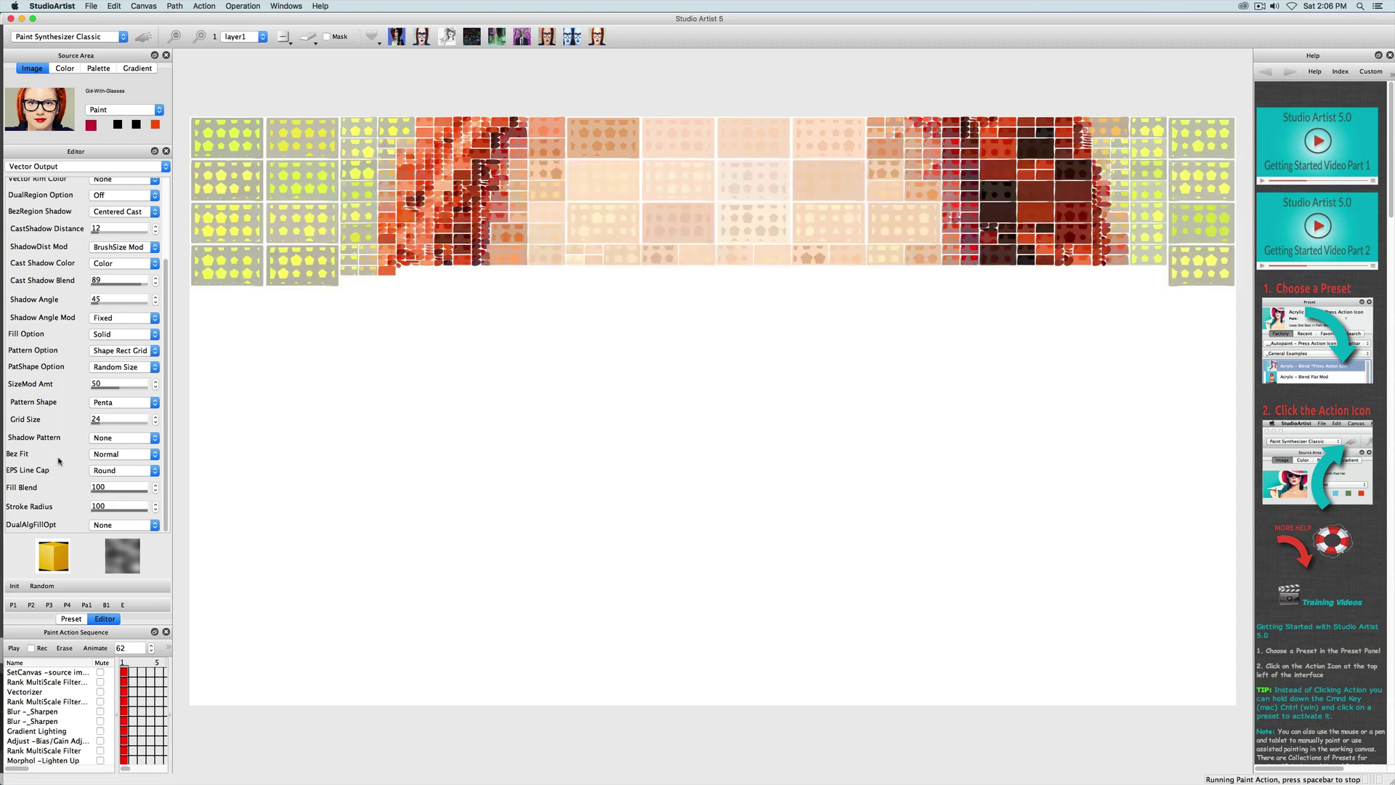
left_click(120, 426)
left_click(122, 402)
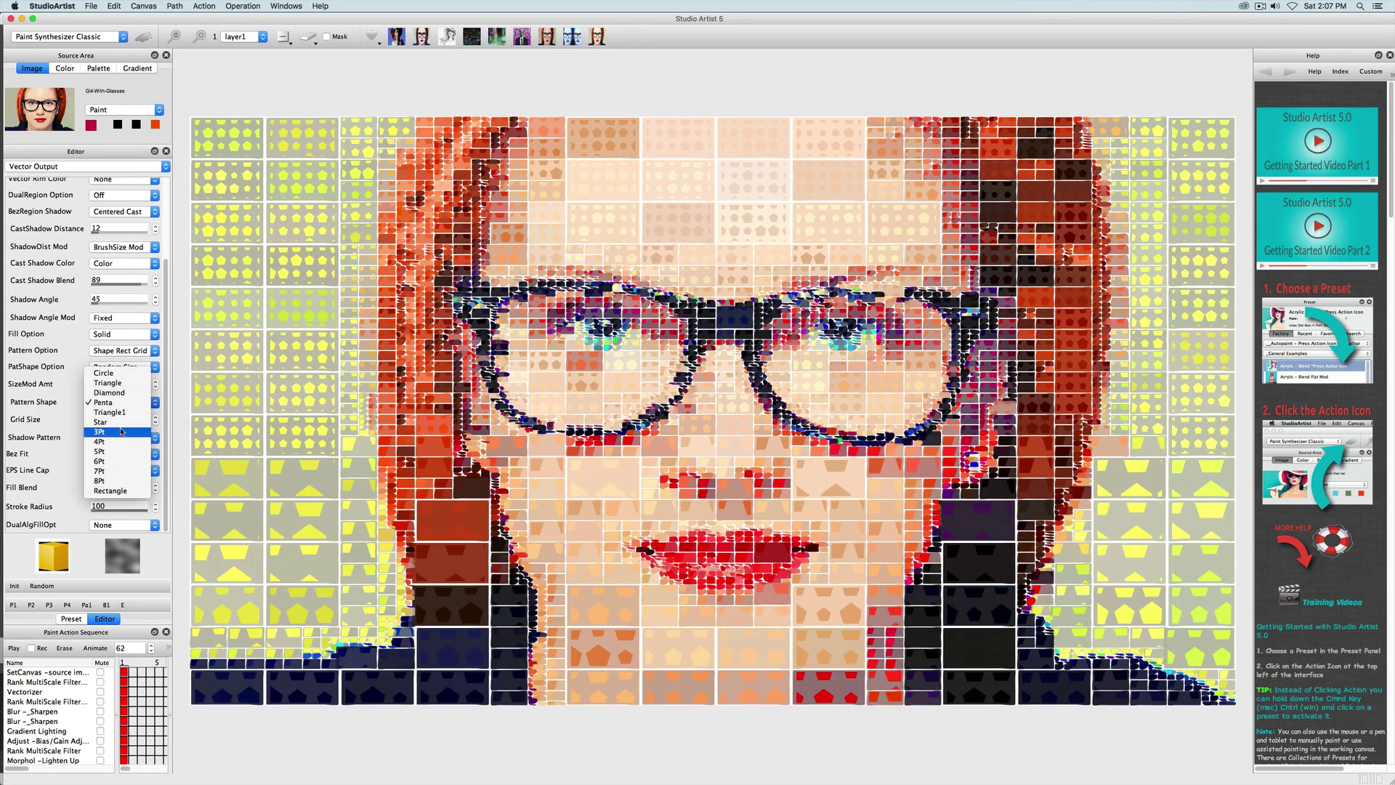
left_click(124, 375)
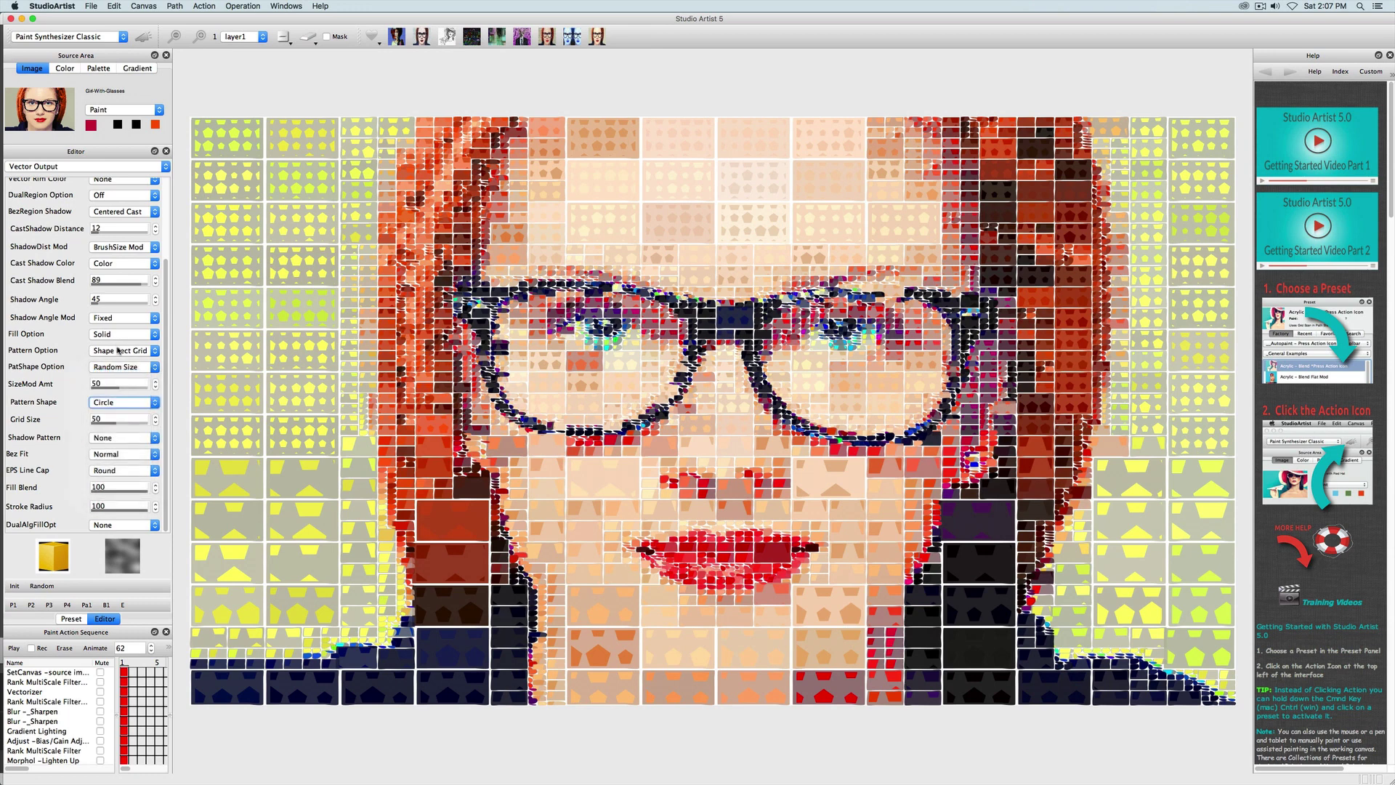
left_click(118, 351)
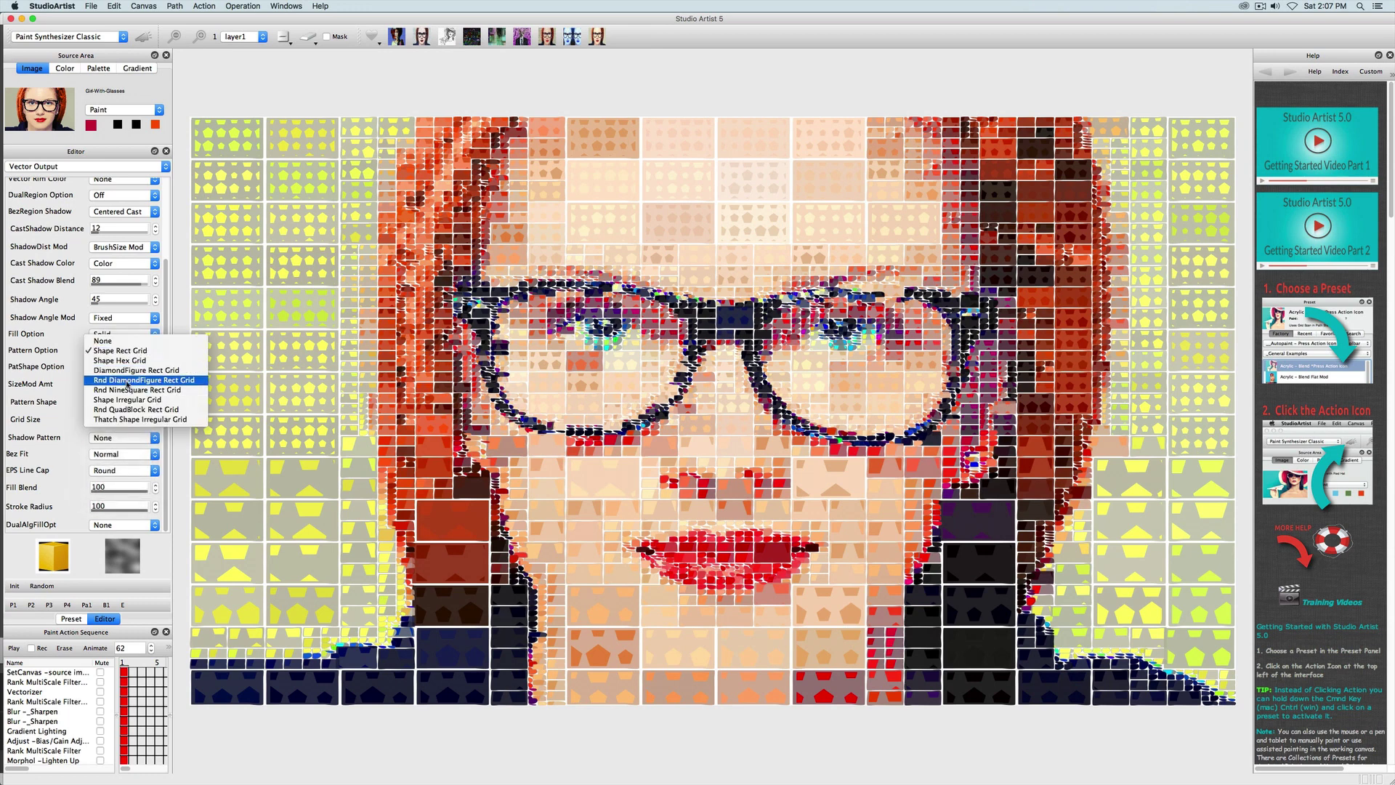
Switch Pattern Option to Rnd DiamondFigure Rect Grid with DiamondFigure set to 21
left_click(127, 370)
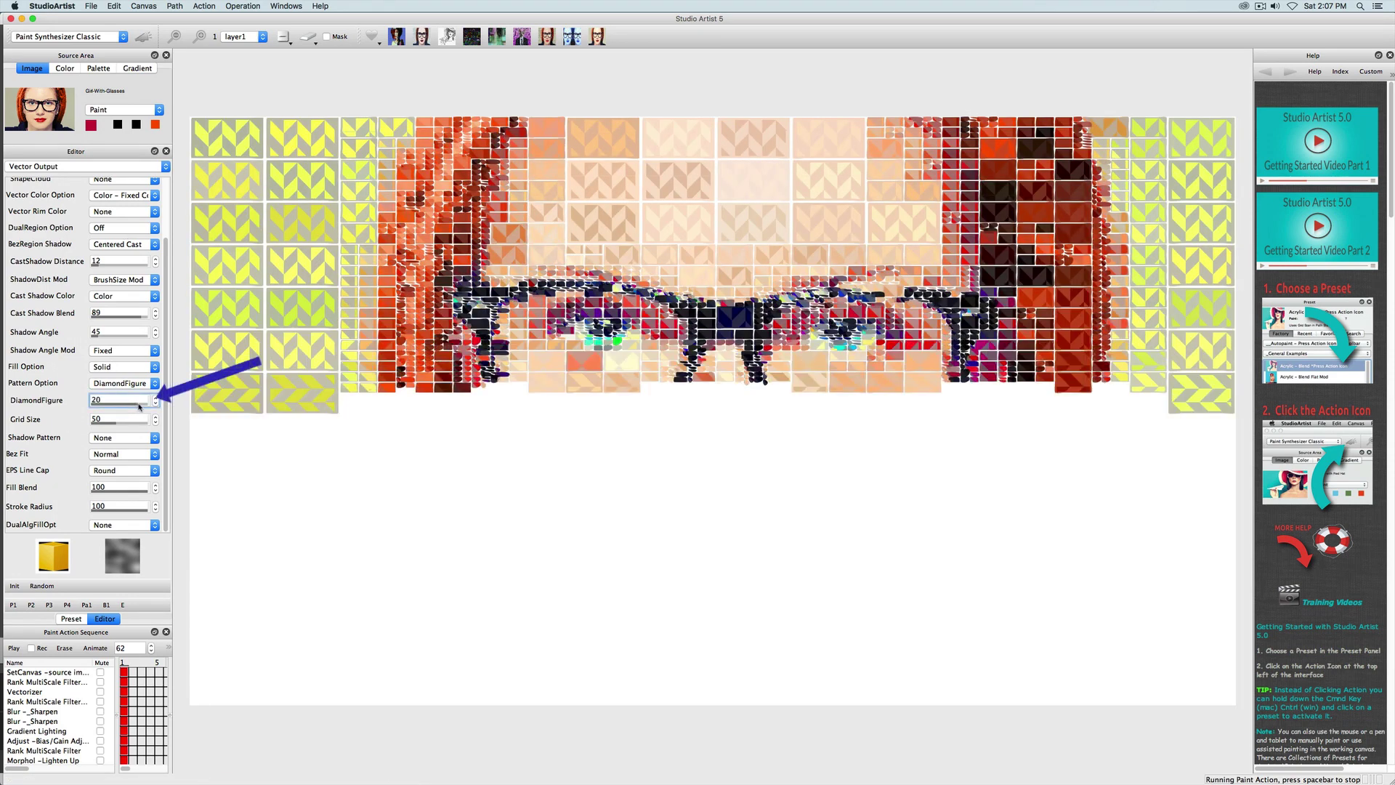
left_click(139, 404)
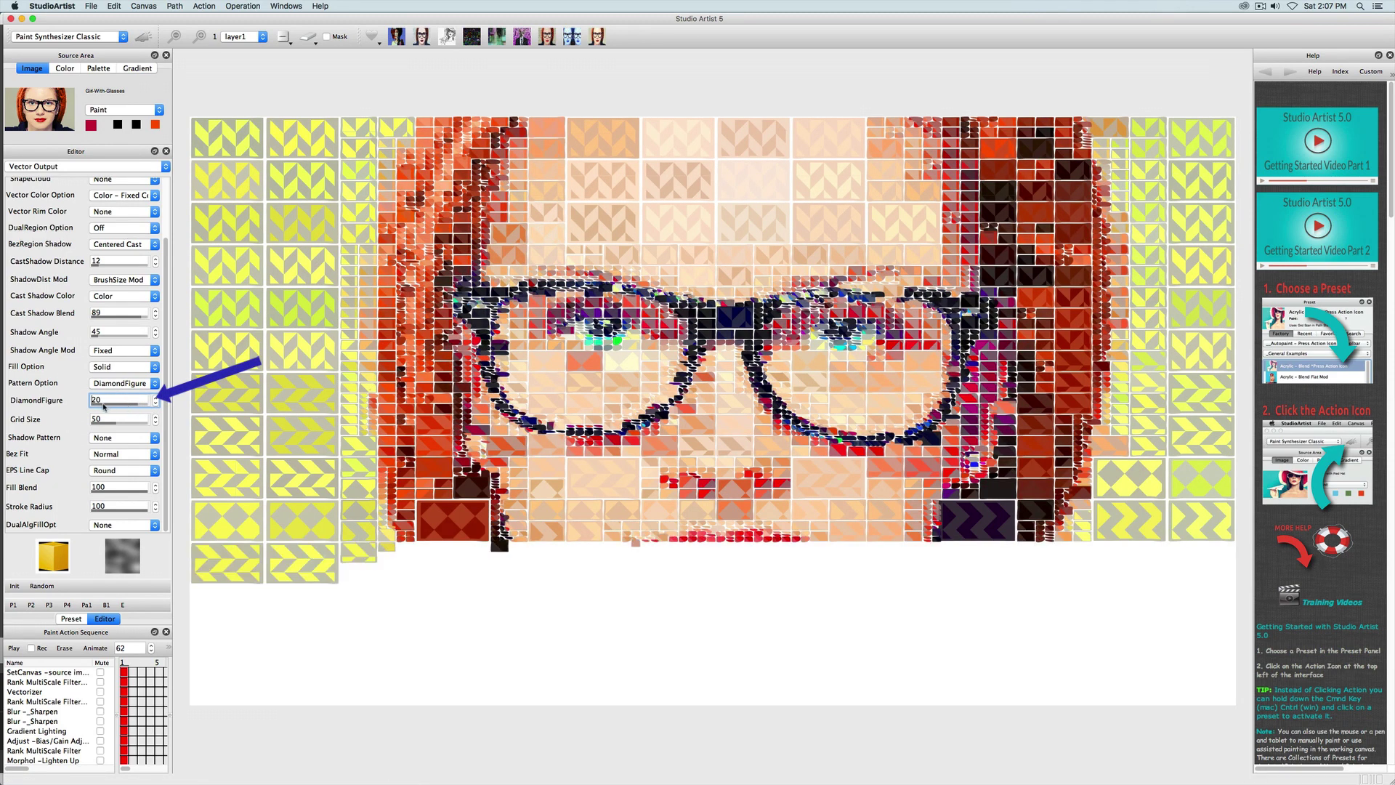
left_click(121, 406)
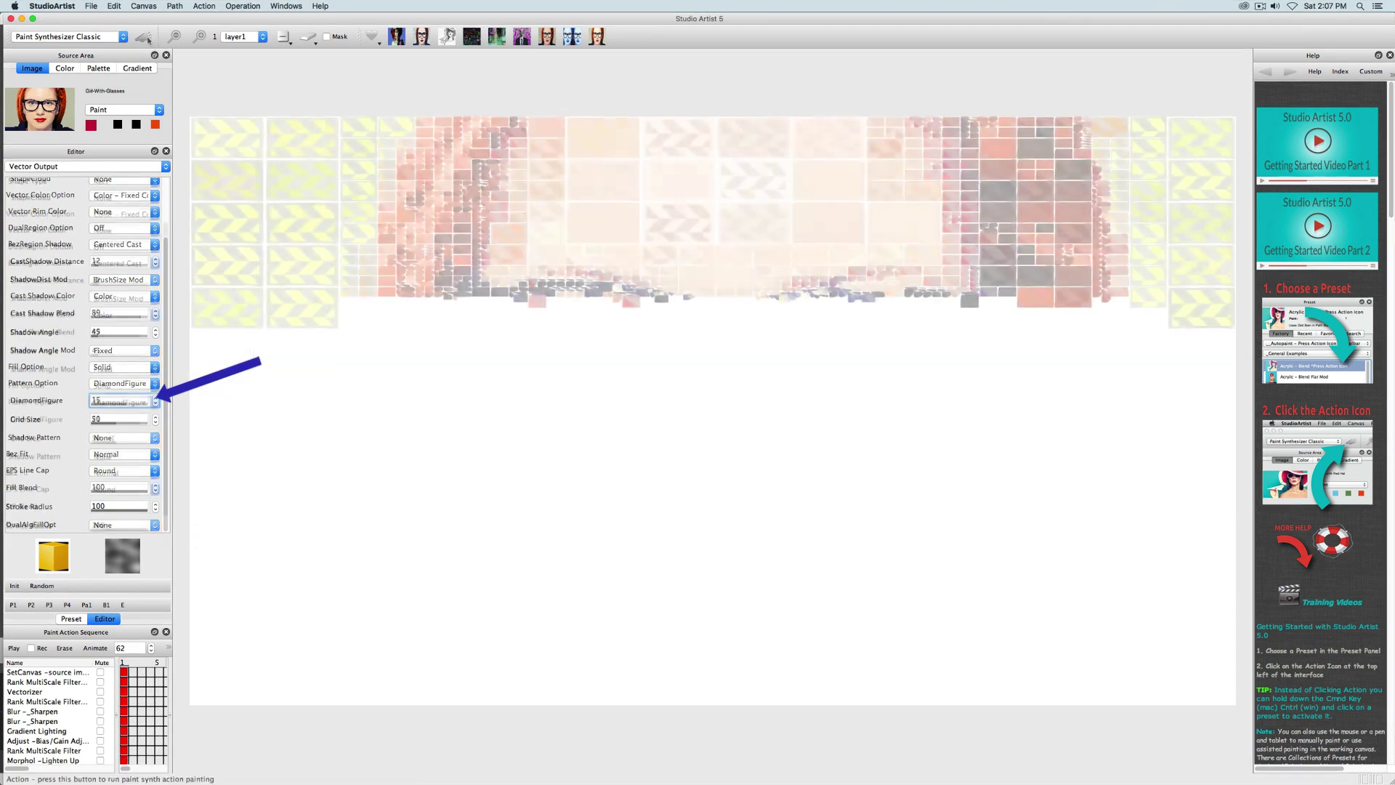
Lower Grid Size to 16 and repaint, then enlarge Grid Size to 84
scroll(109, 425, "up", 1)
left_click(99, 444)
left_click(95, 444)
left_click(145, 36)
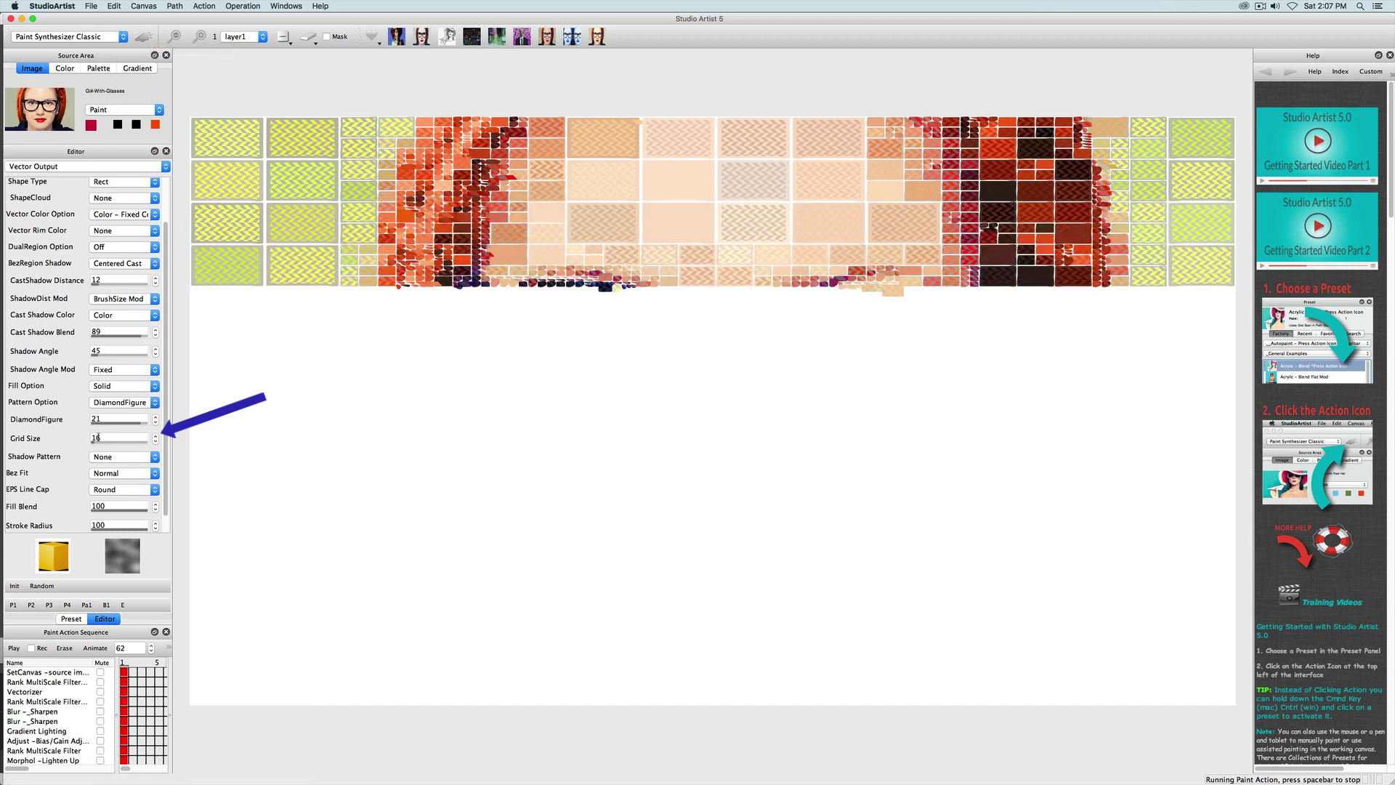
left_click(93, 445)
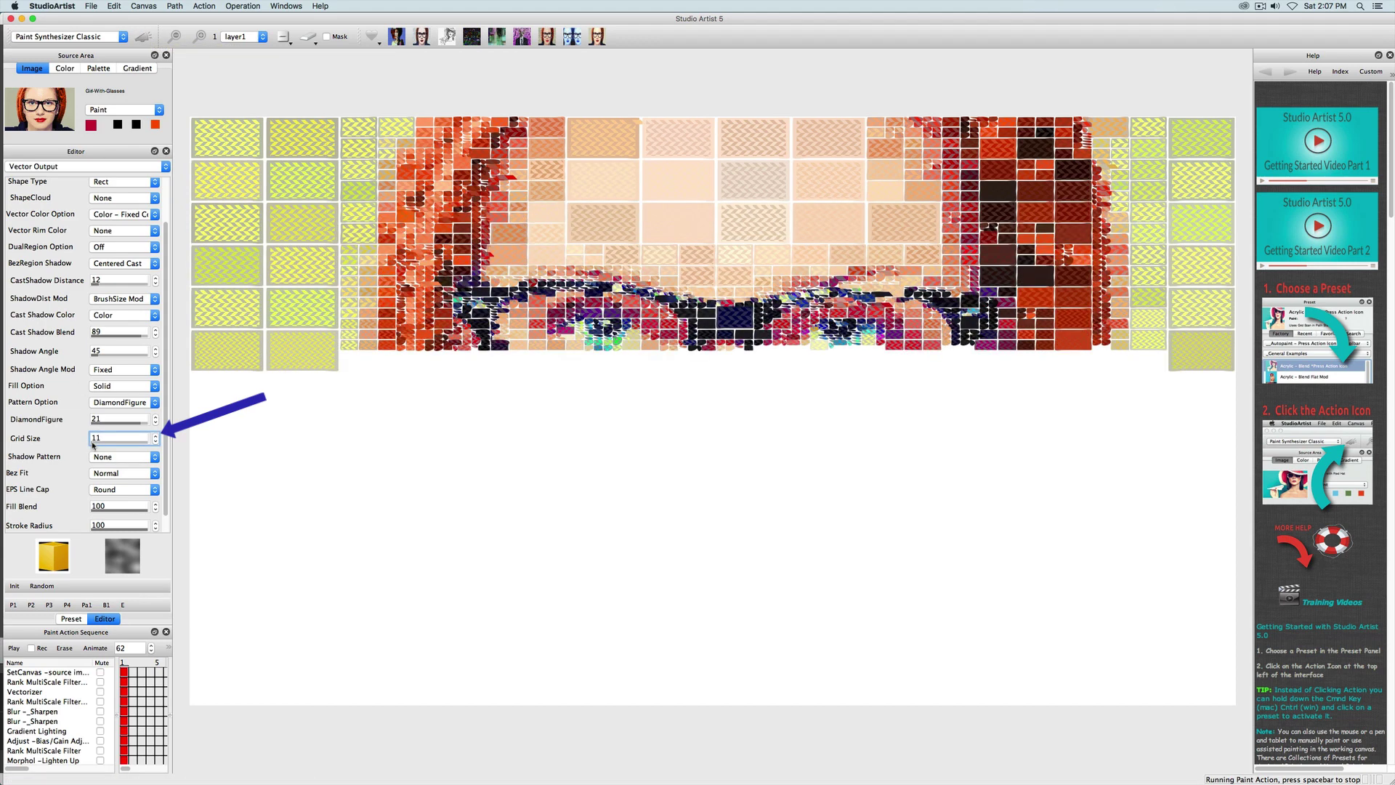
left_click_drag(93, 444, 139, 450)
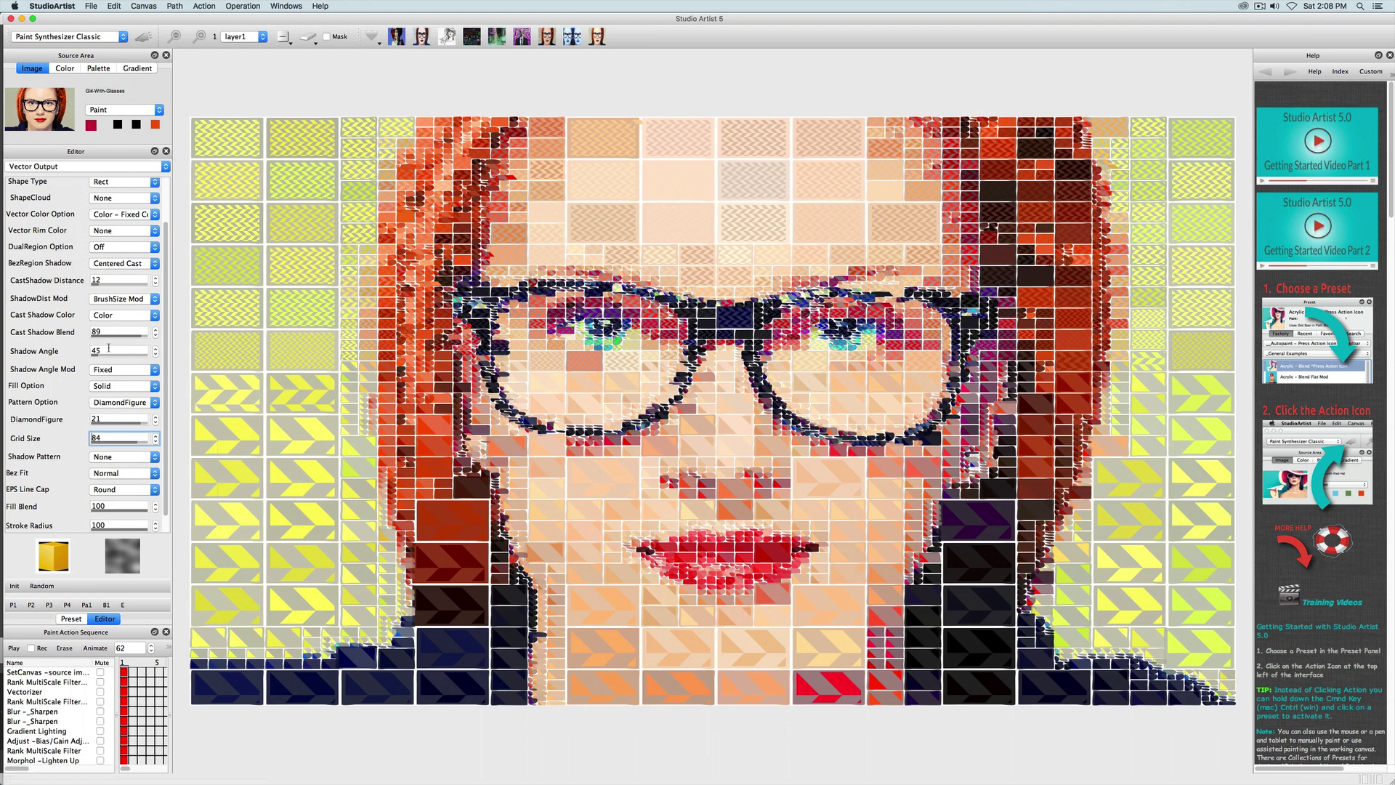
Turn BezRegion Shadow off, clear the canvas and repaint without shadows
left_click(110, 264)
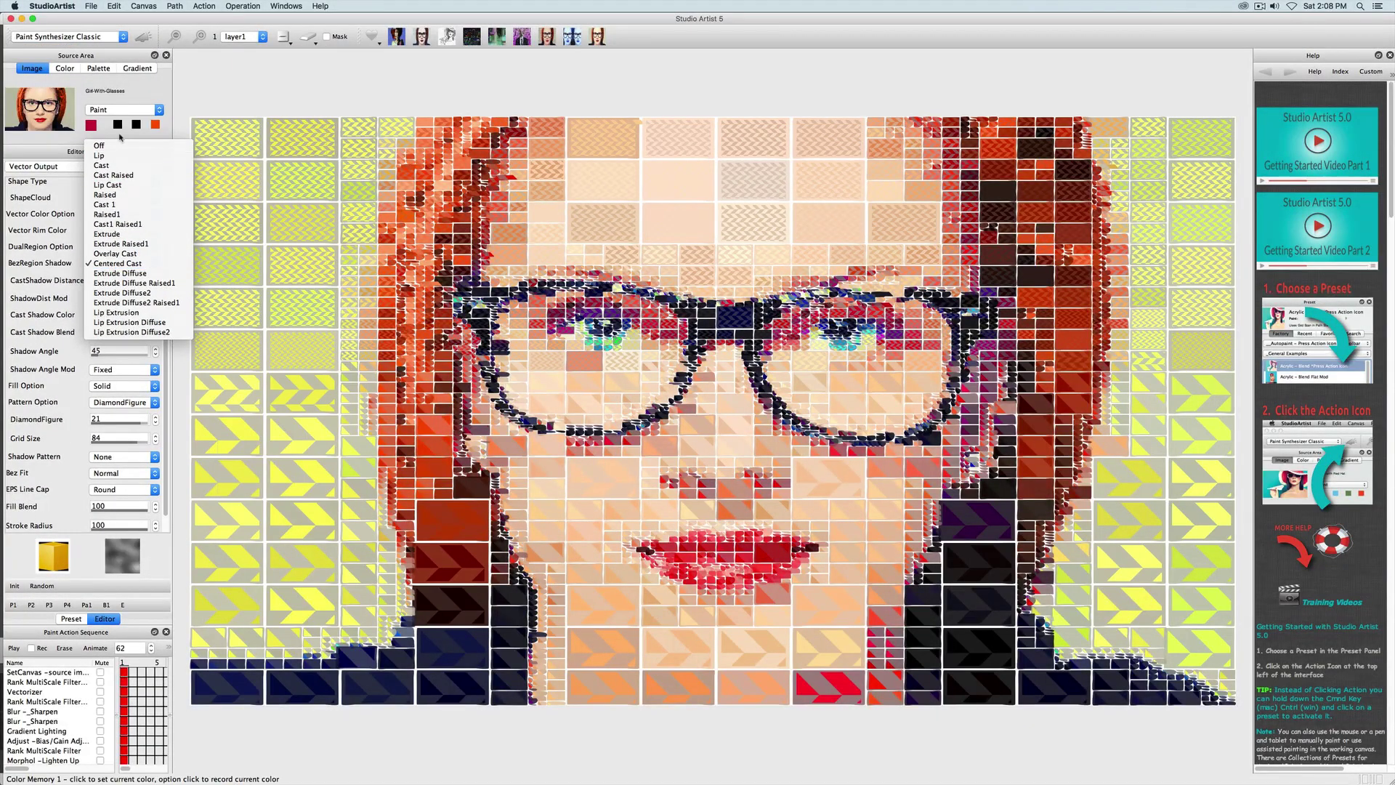
left_click(99, 146)
left_click(303, 40)
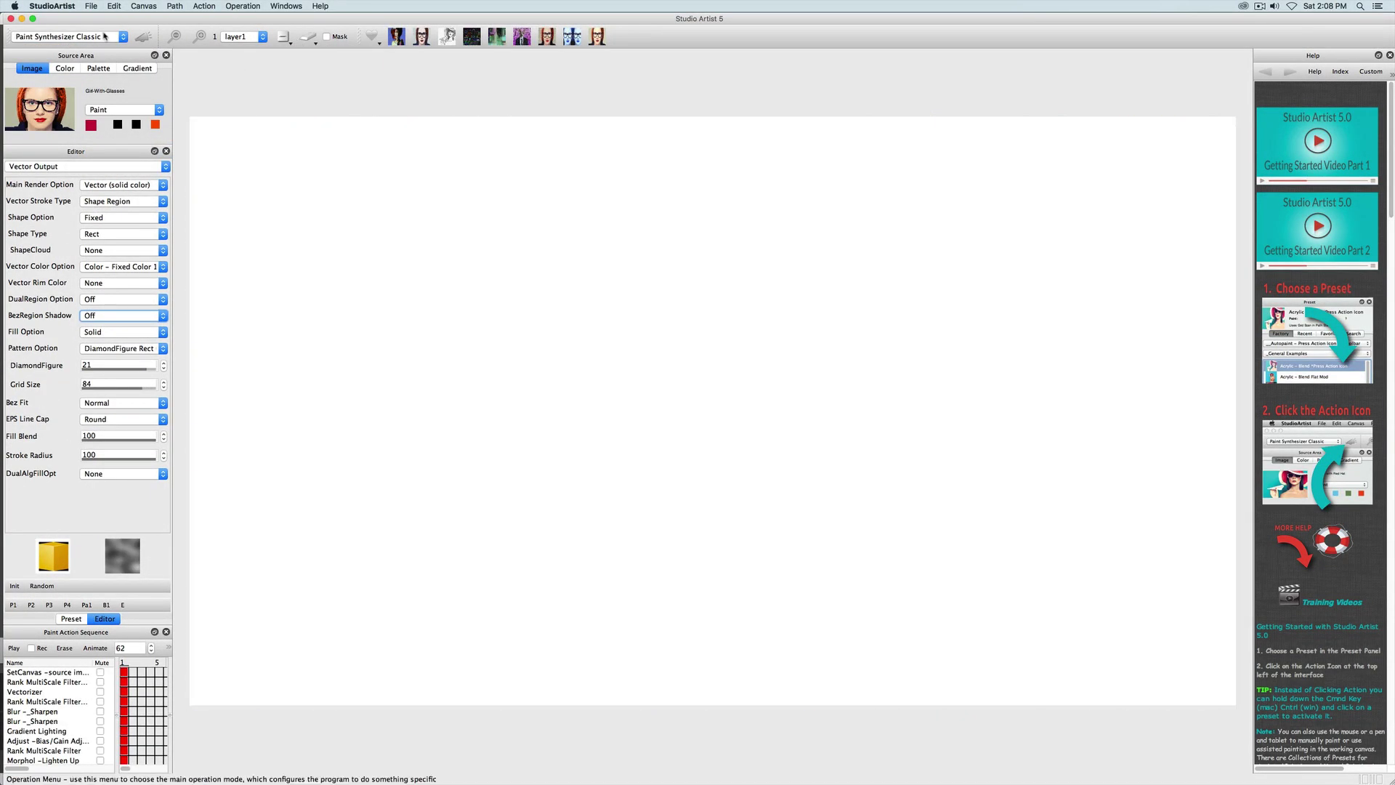
left_click(141, 38)
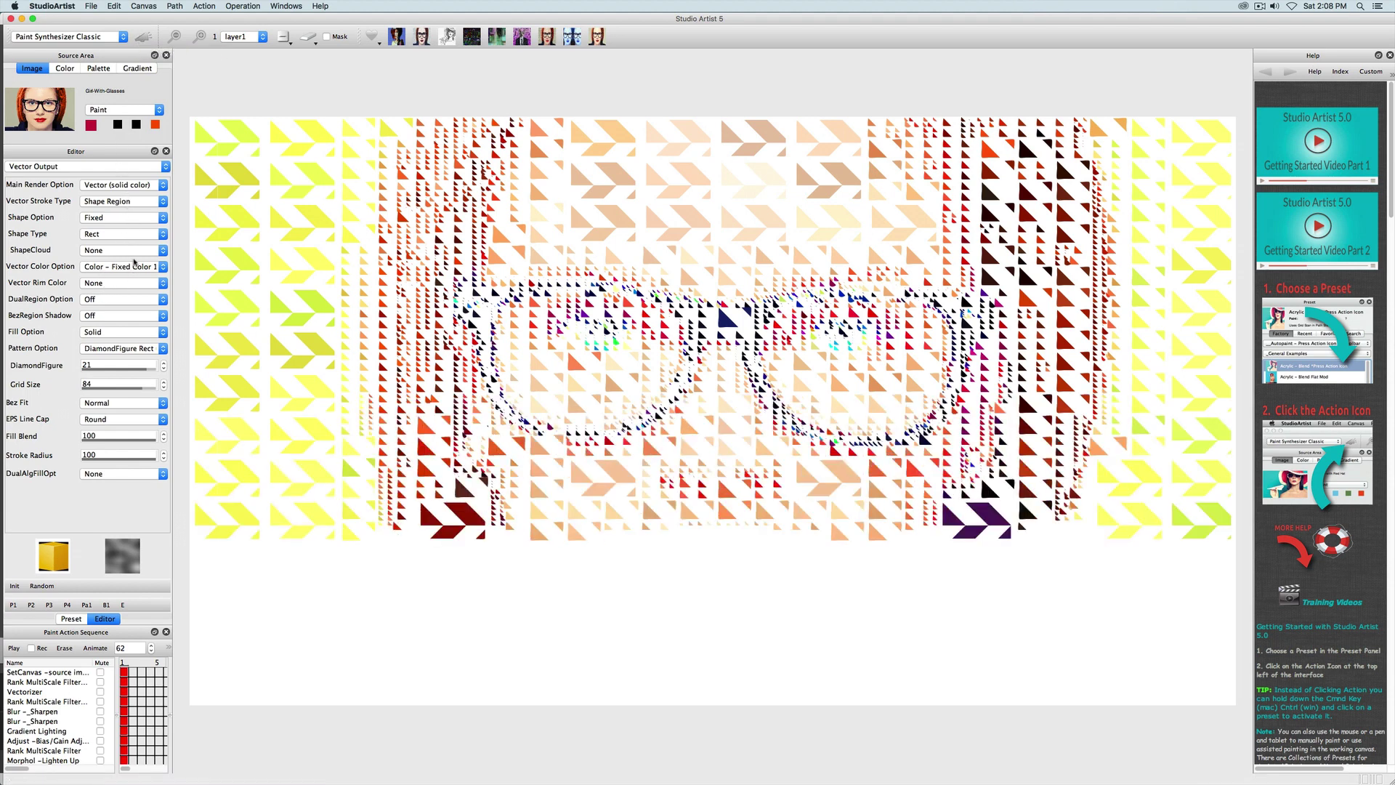
Give tile regions an Extrude shadow, clear the canvas and set CastShadow Distance to 55
left_click(112, 316)
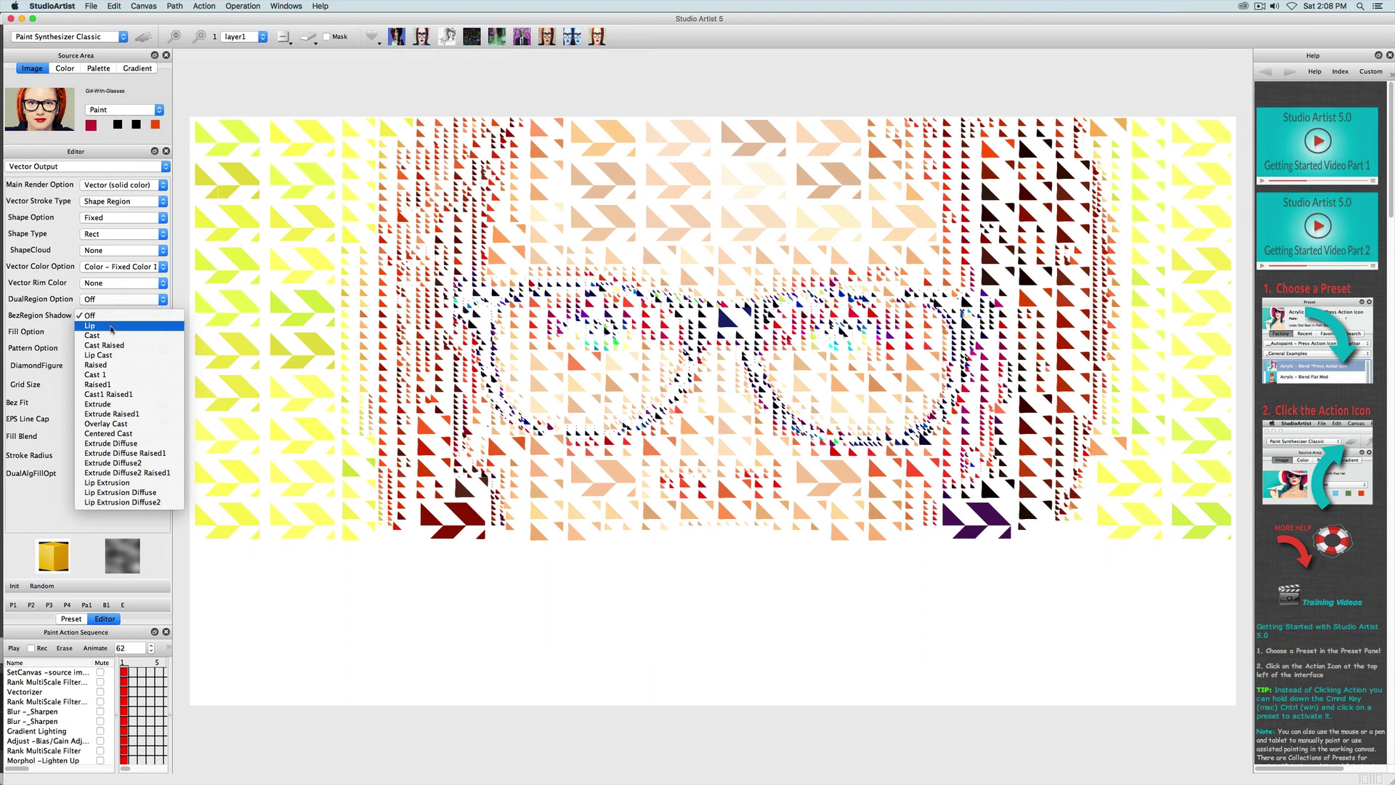
left_click(120, 404)
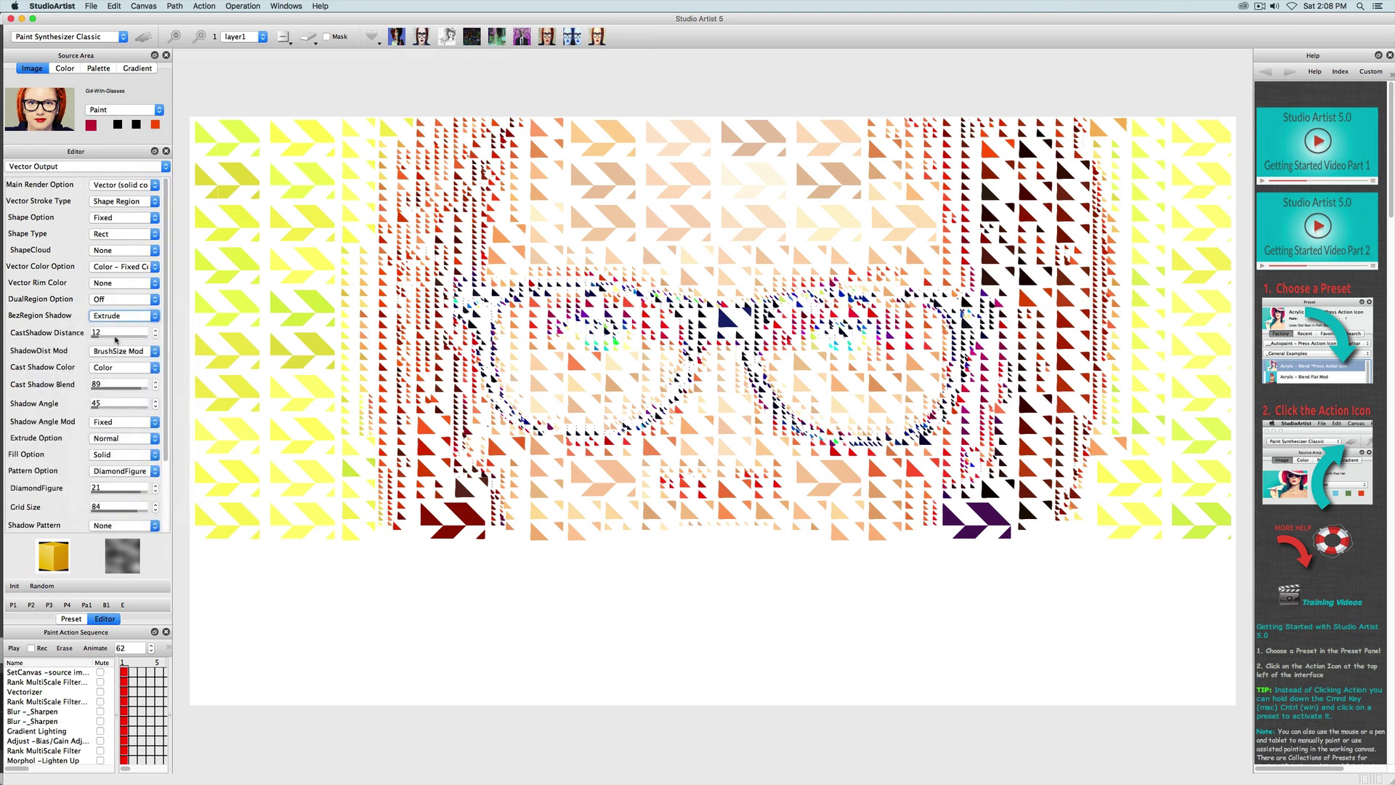
left_click(308, 38)
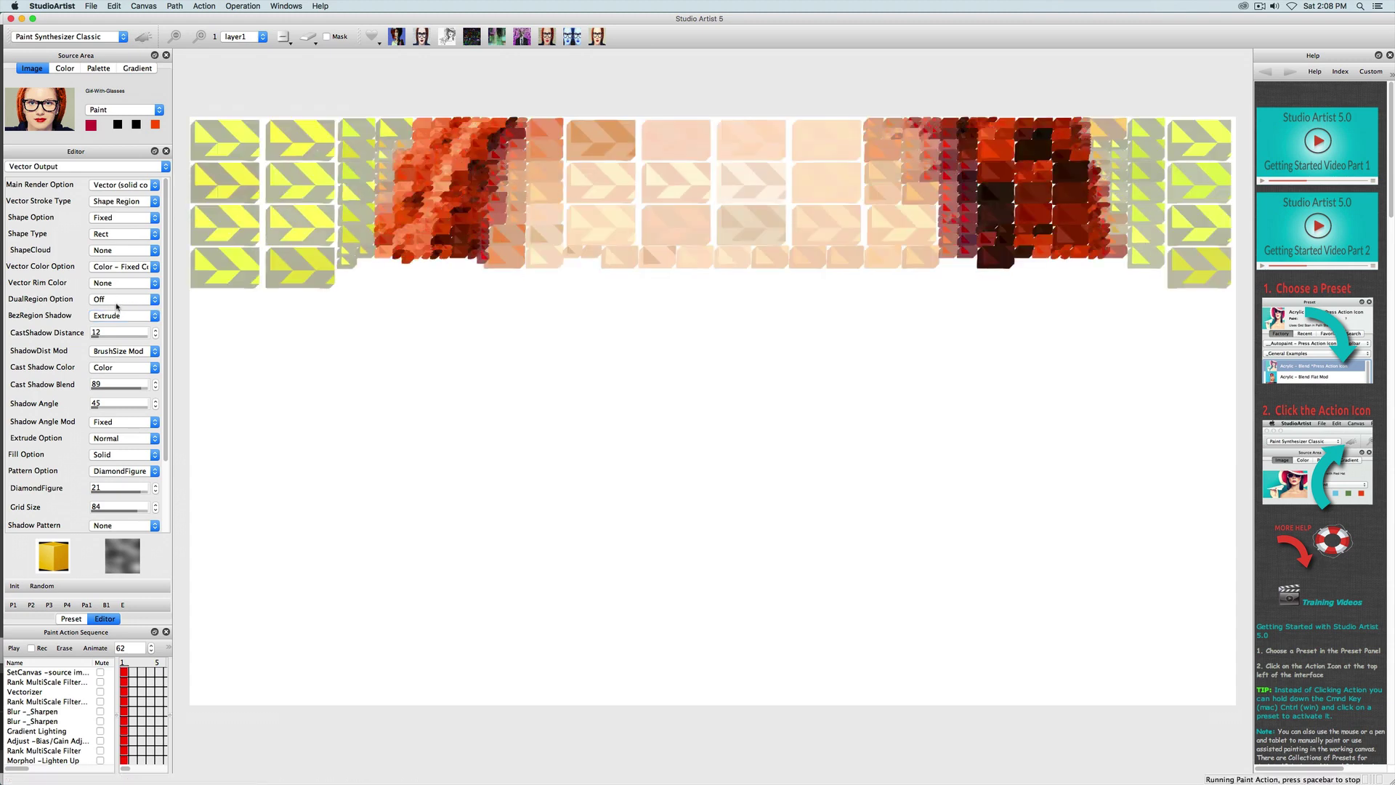
mouse_move(93, 338)
left_mouse_down()
mouse_move(124, 337)
mouse_move(106, 339)
left_mouse_up()
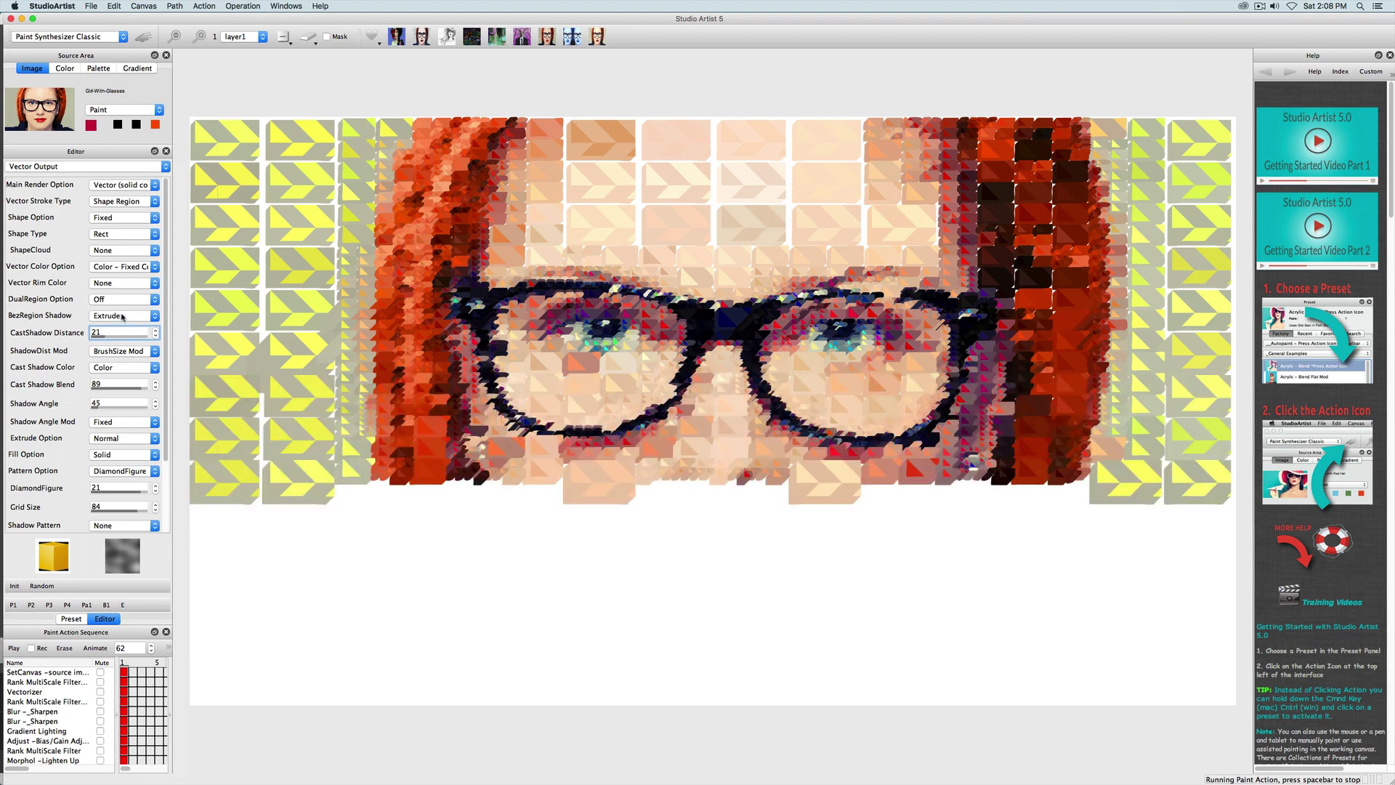
Switch BezRegion Shadow to Extrude Diffuse, repaint and set CastShadow Distance to 34
left_click(122, 317)
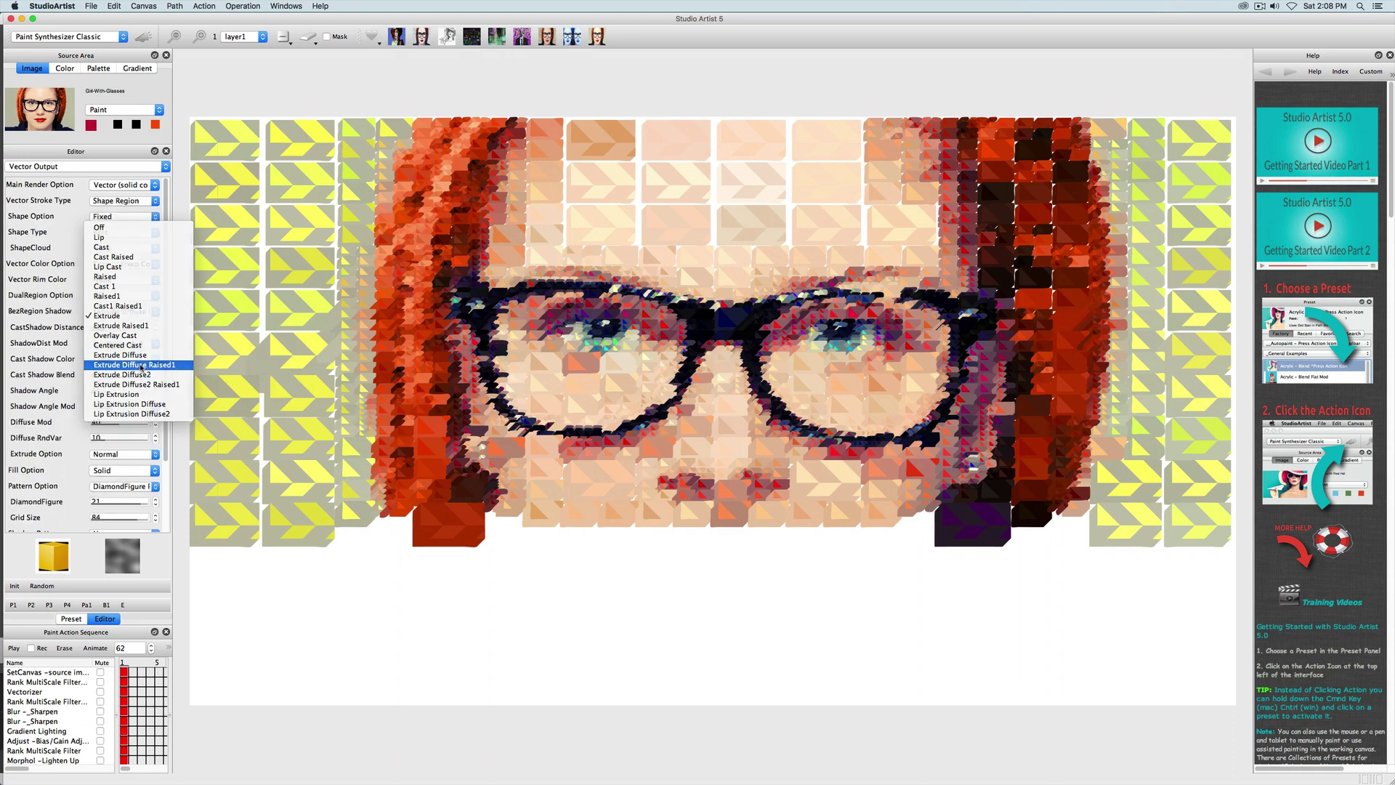
left_click(120, 354)
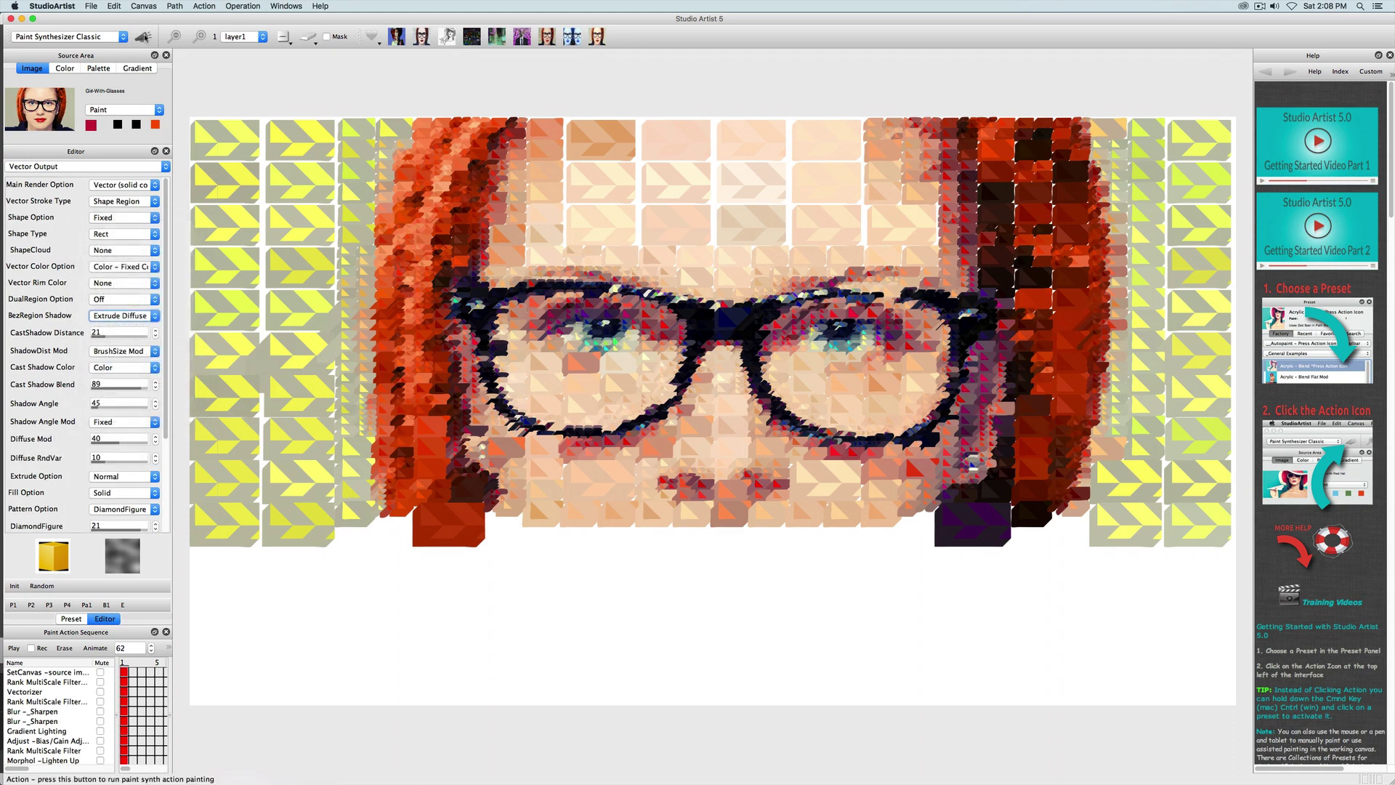
left_click(143, 36)
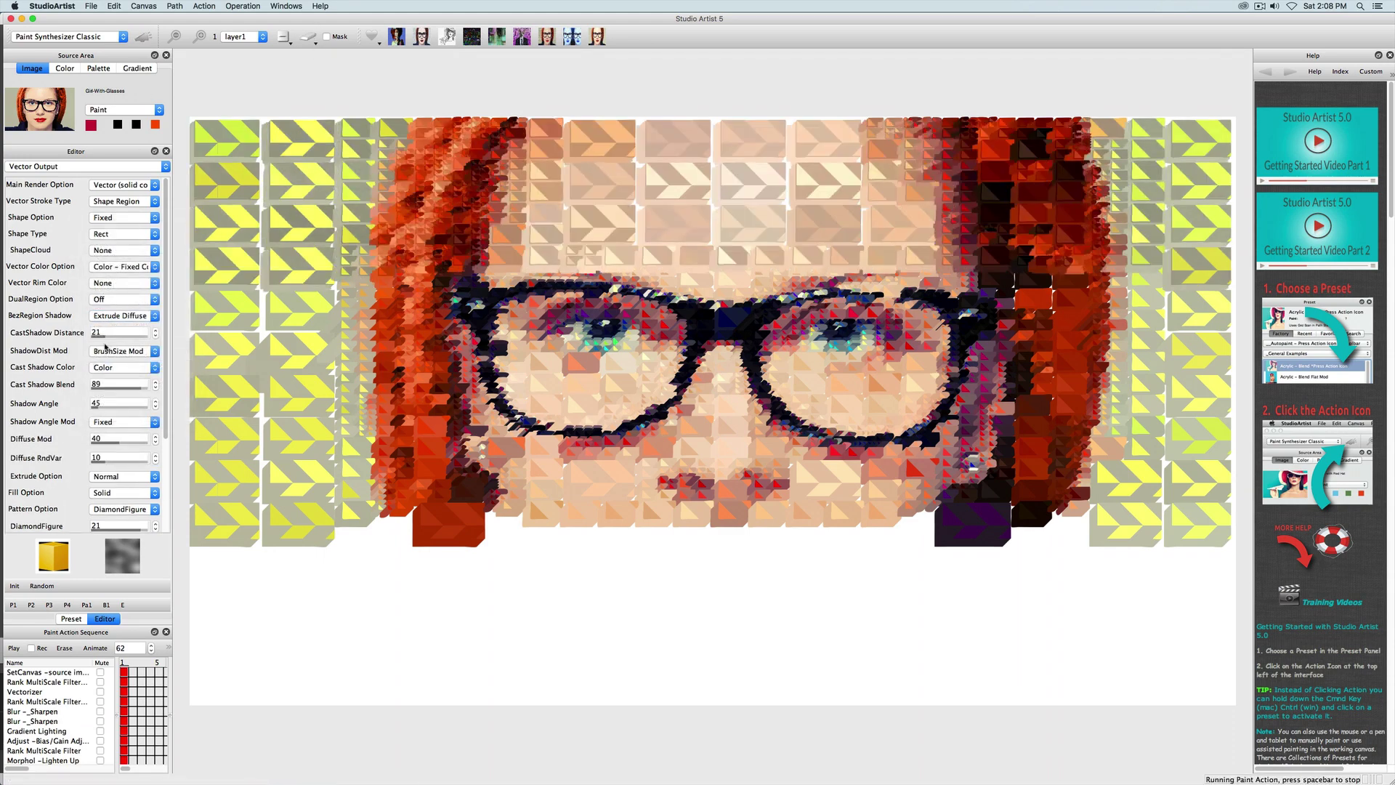
left_click(114, 338)
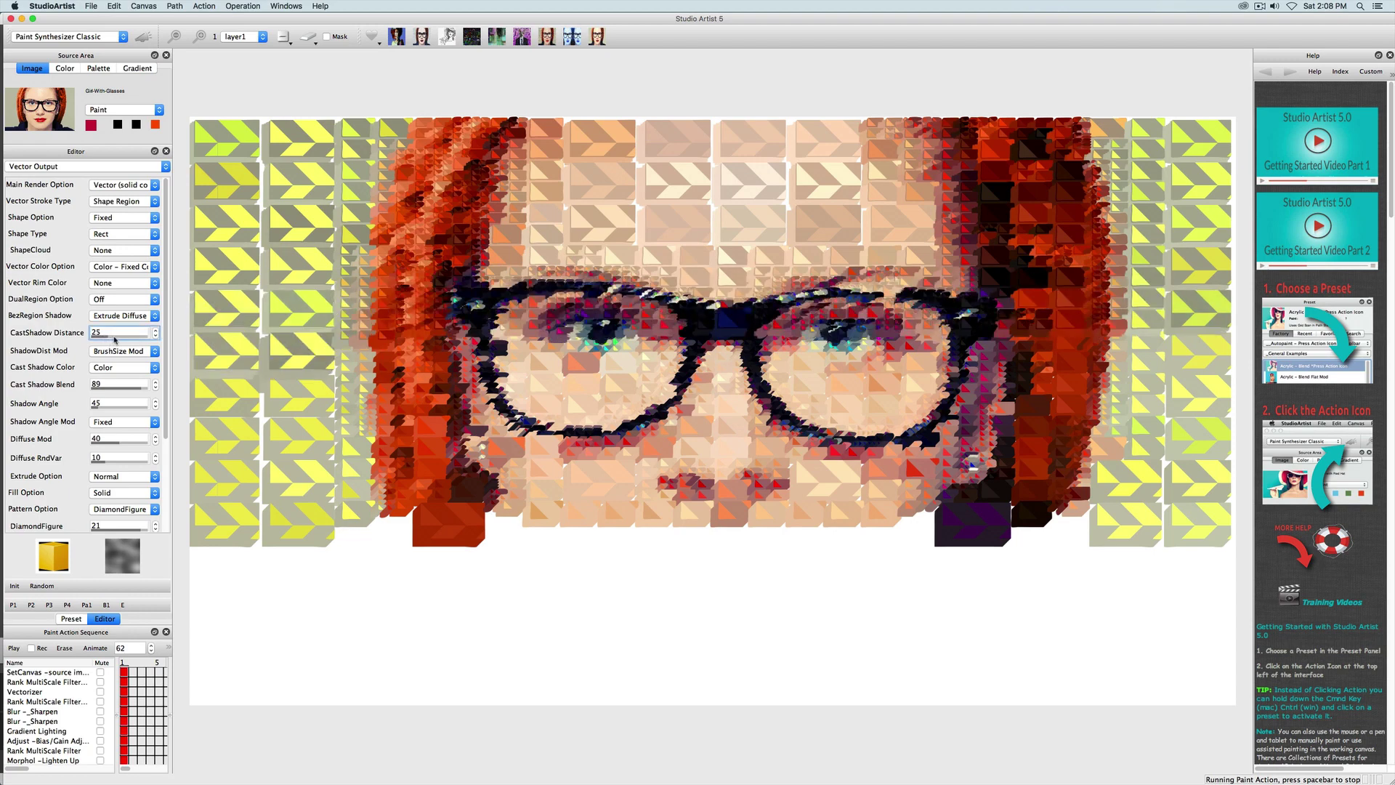
mouse_move(115, 338)
left_mouse_down()
mouse_move(132, 341)
mouse_move(115, 342)
left_mouse_up()
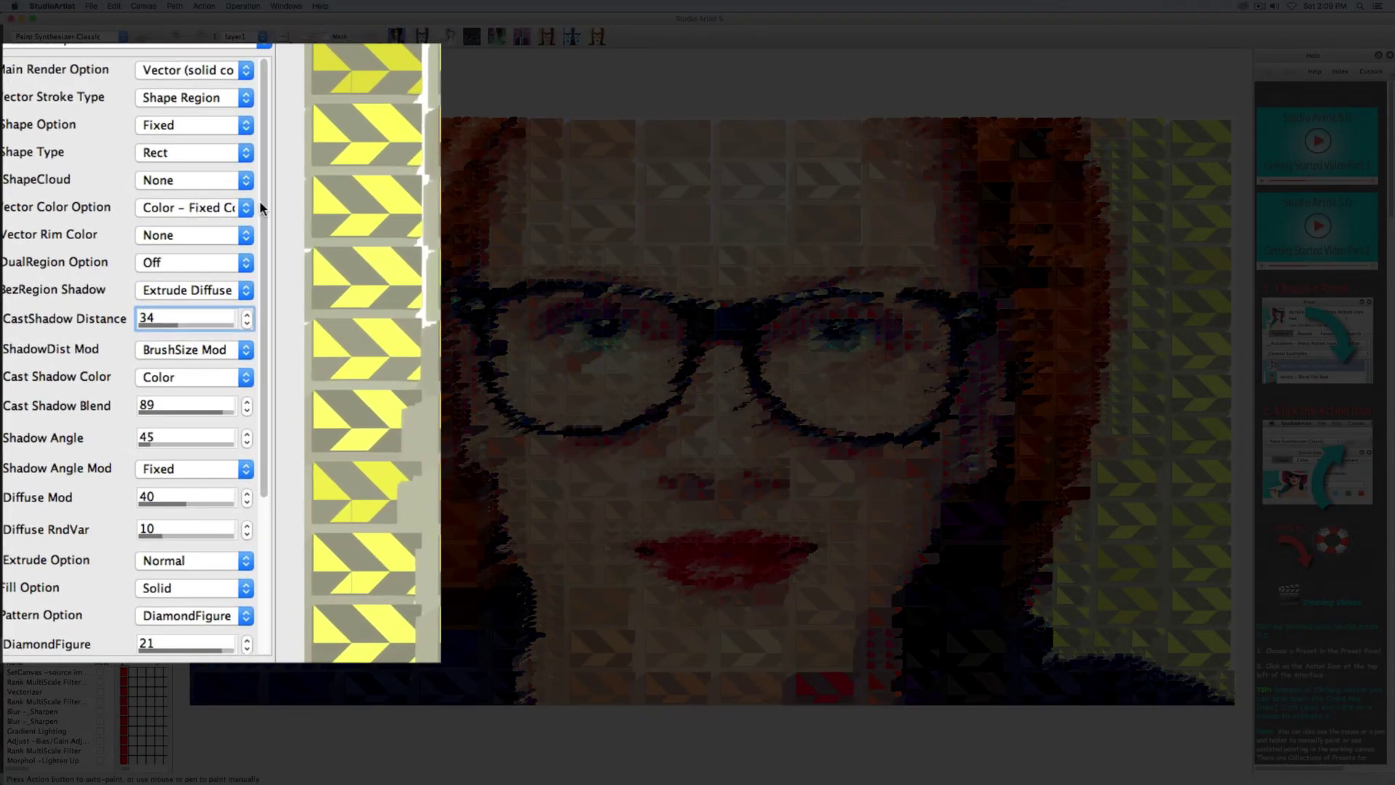
Keep vector colour tied to fixed colour 1 and show the Fixed Colors parameters
left_click(194, 209)
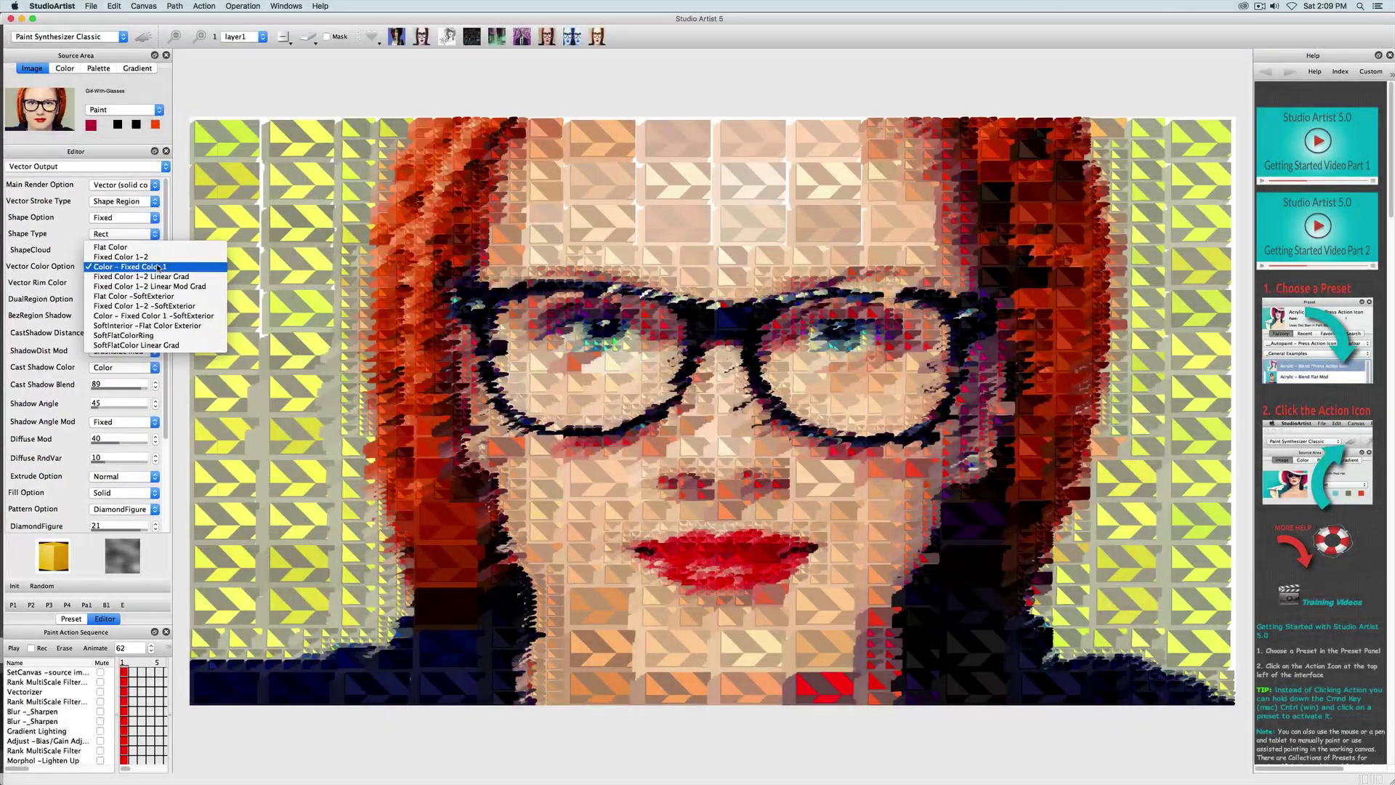
left_click(158, 267)
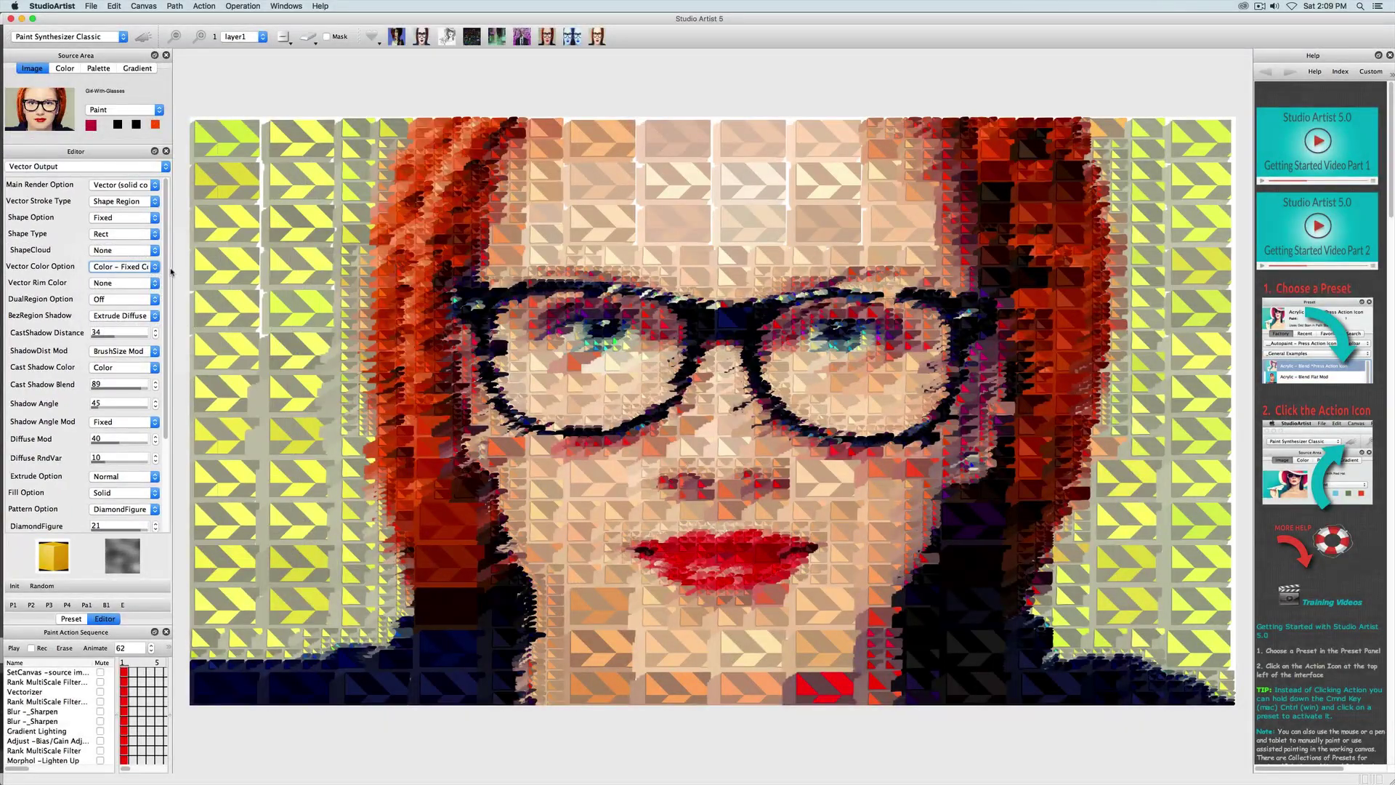
left_click(82, 166)
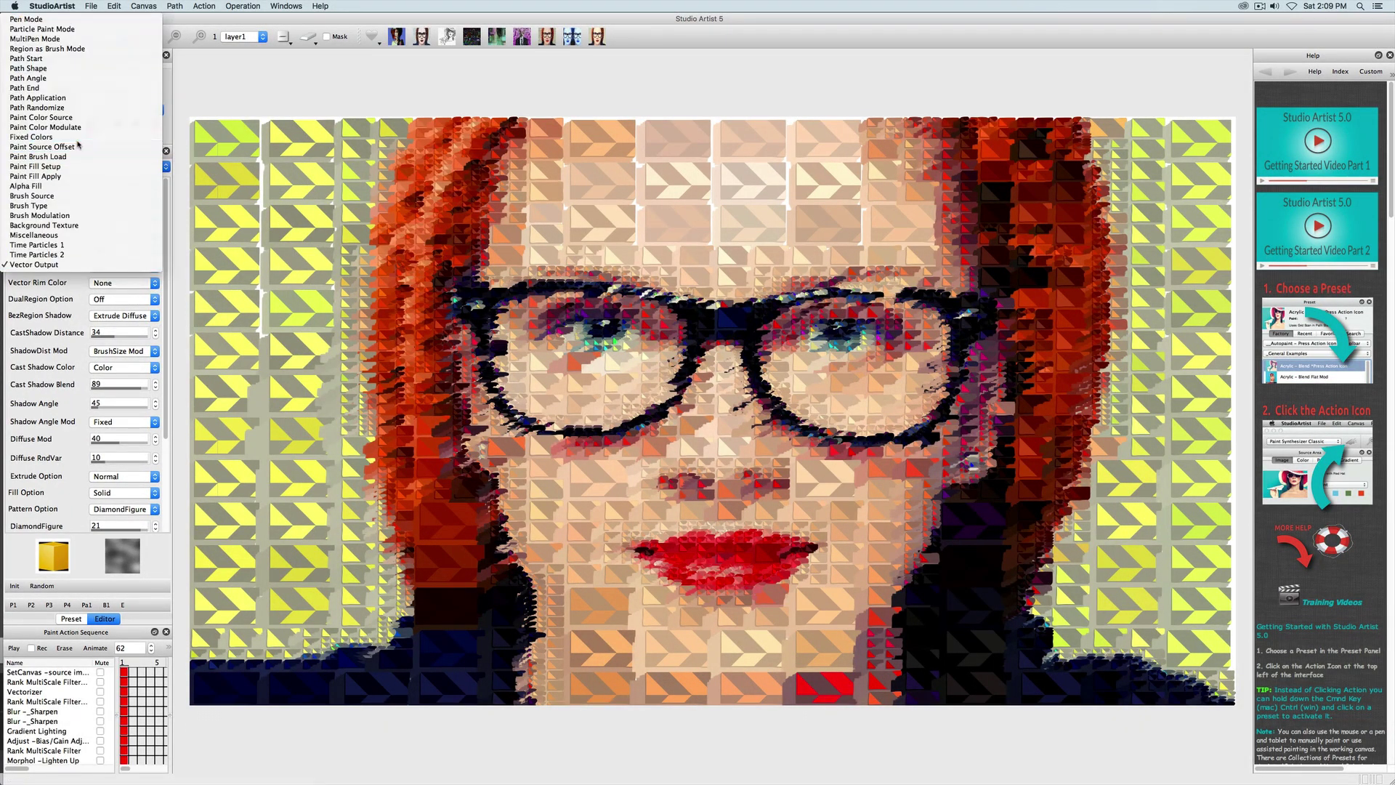
left_click(78, 145)
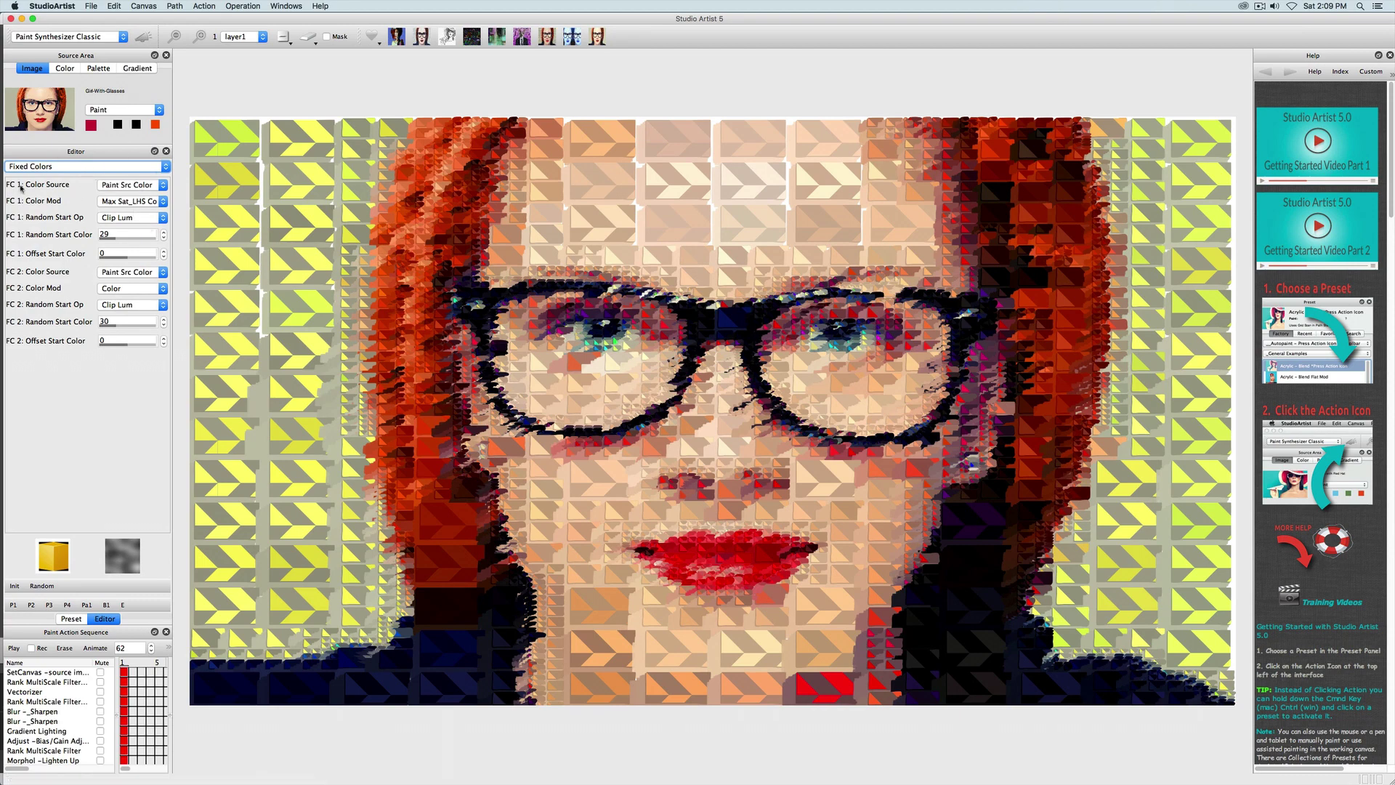
Try FC 1 Color Mod as Max Sat_LHS Color, Color and Inverse, clearing the canvas between
left_click(131, 201)
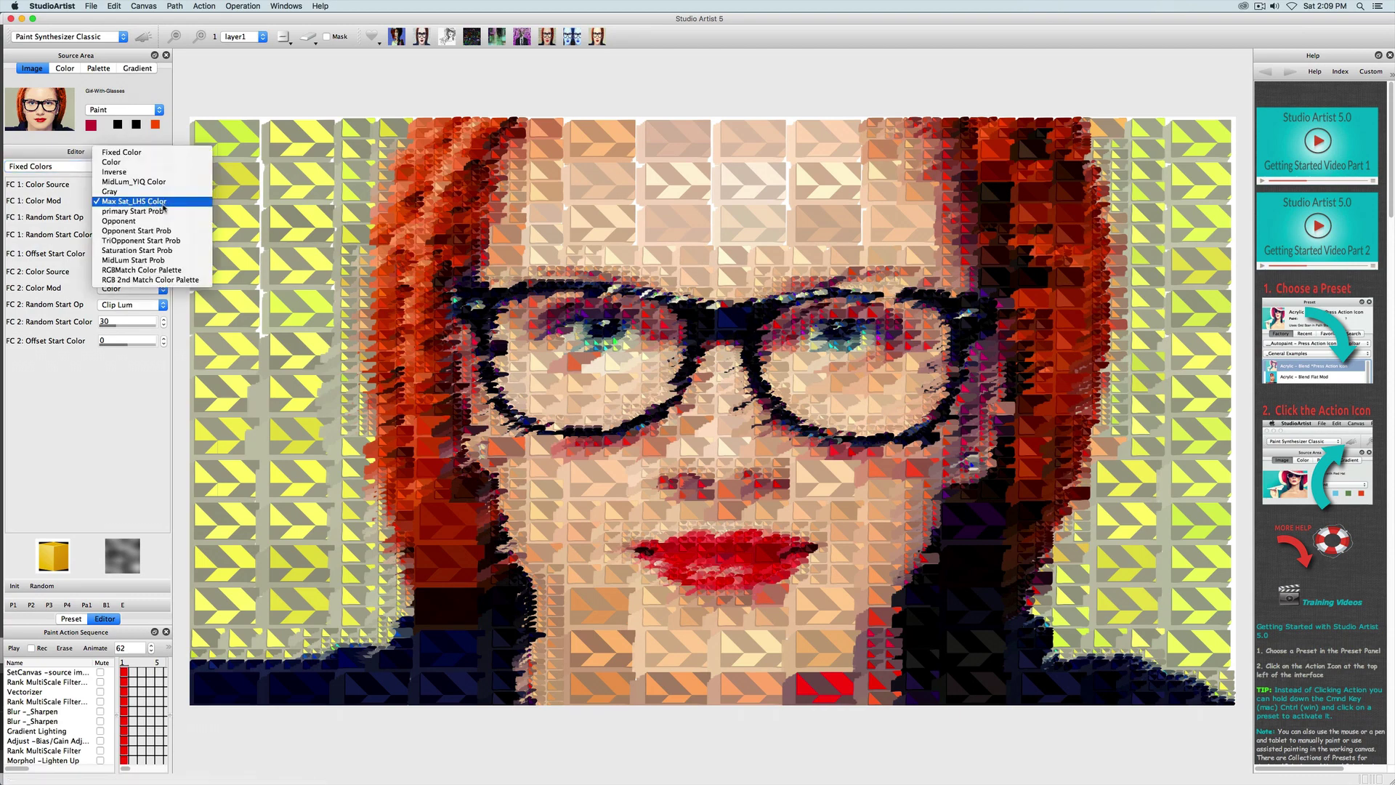
left_click(162, 203)
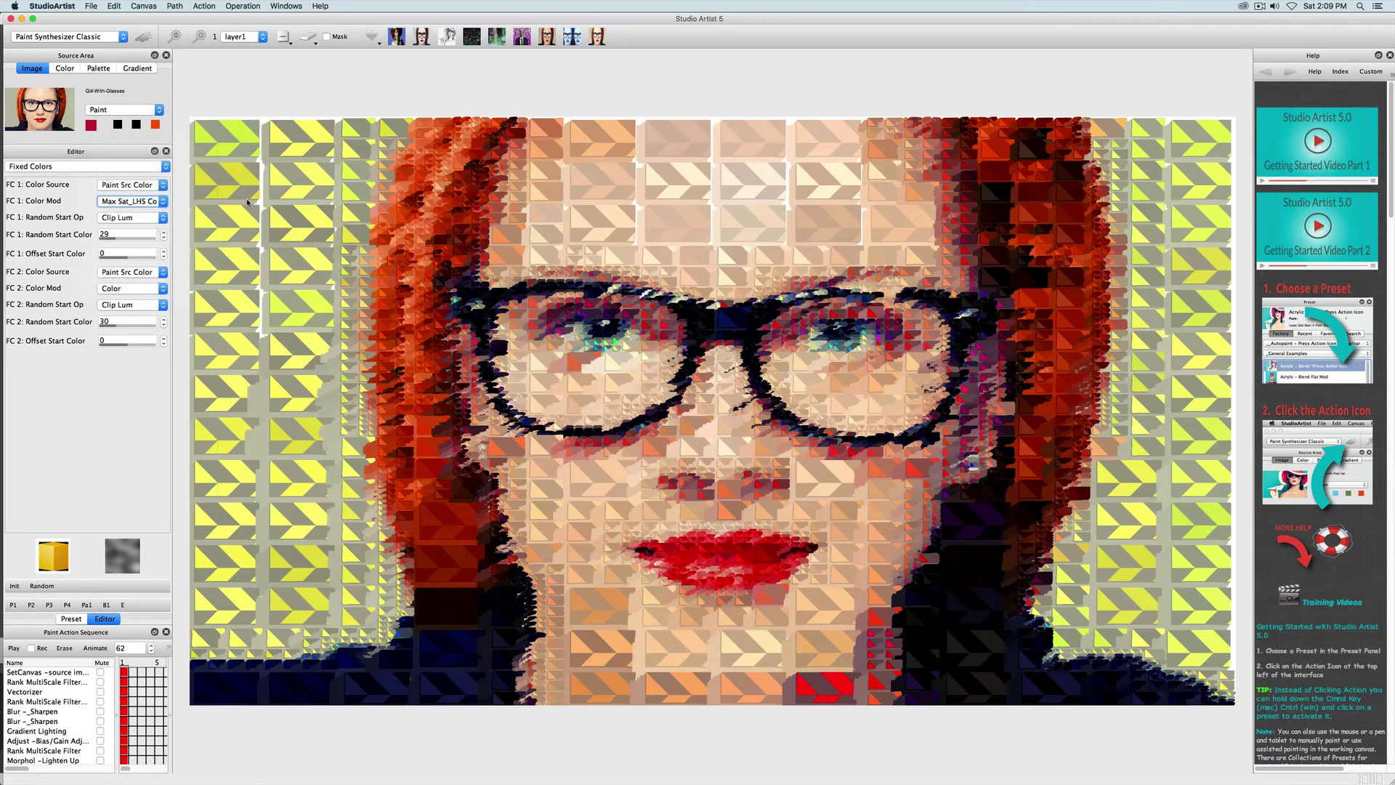
left_click(109, 202)
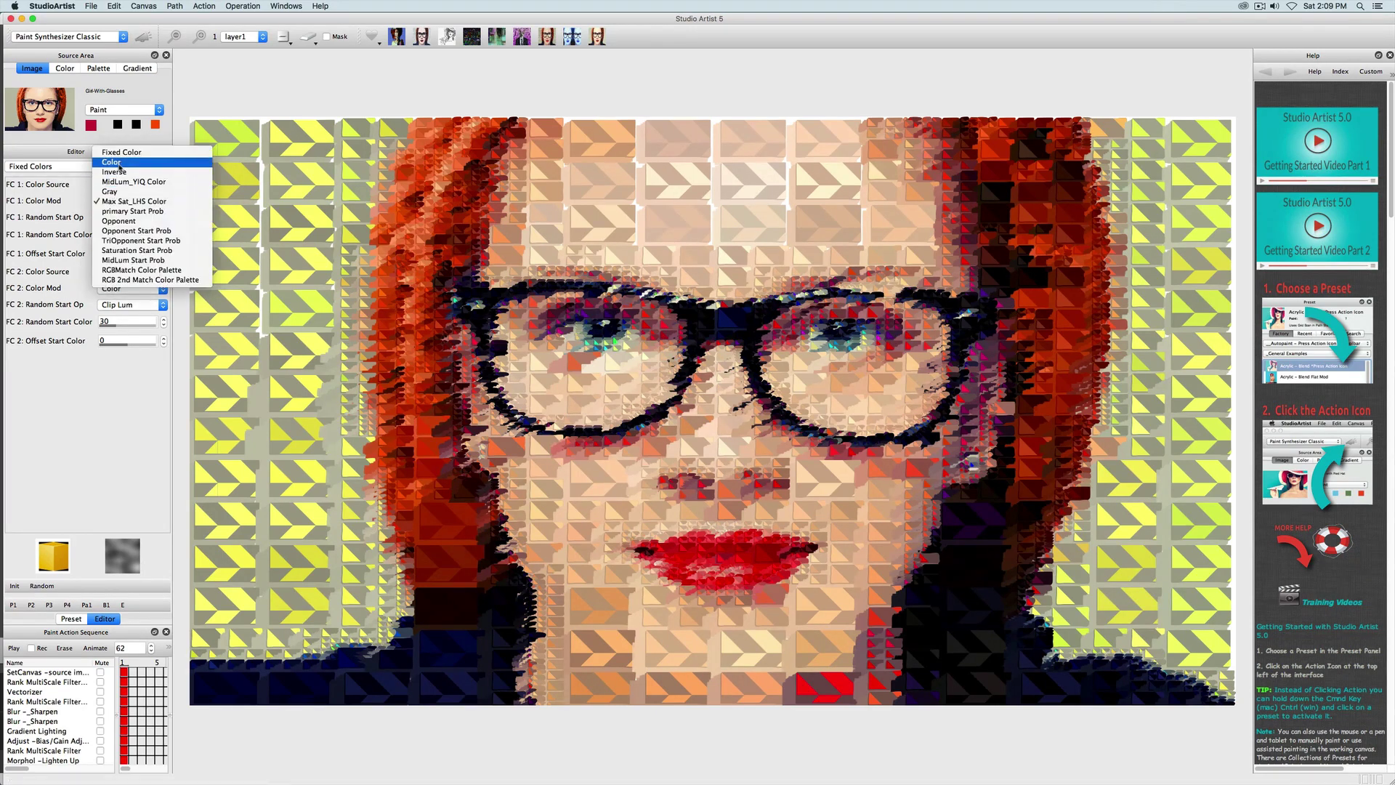
left_click(123, 165)
left_click(291, 40)
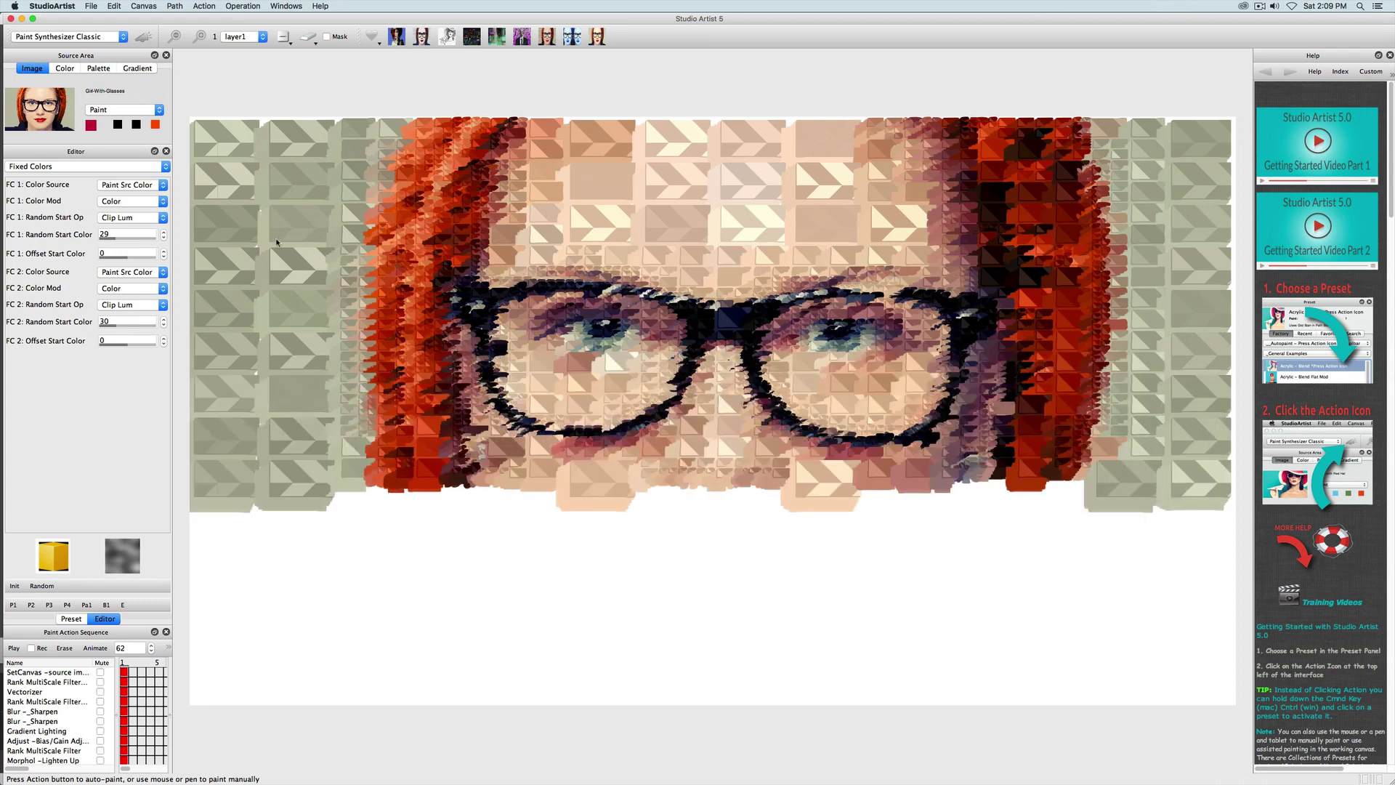
left_click(119, 206)
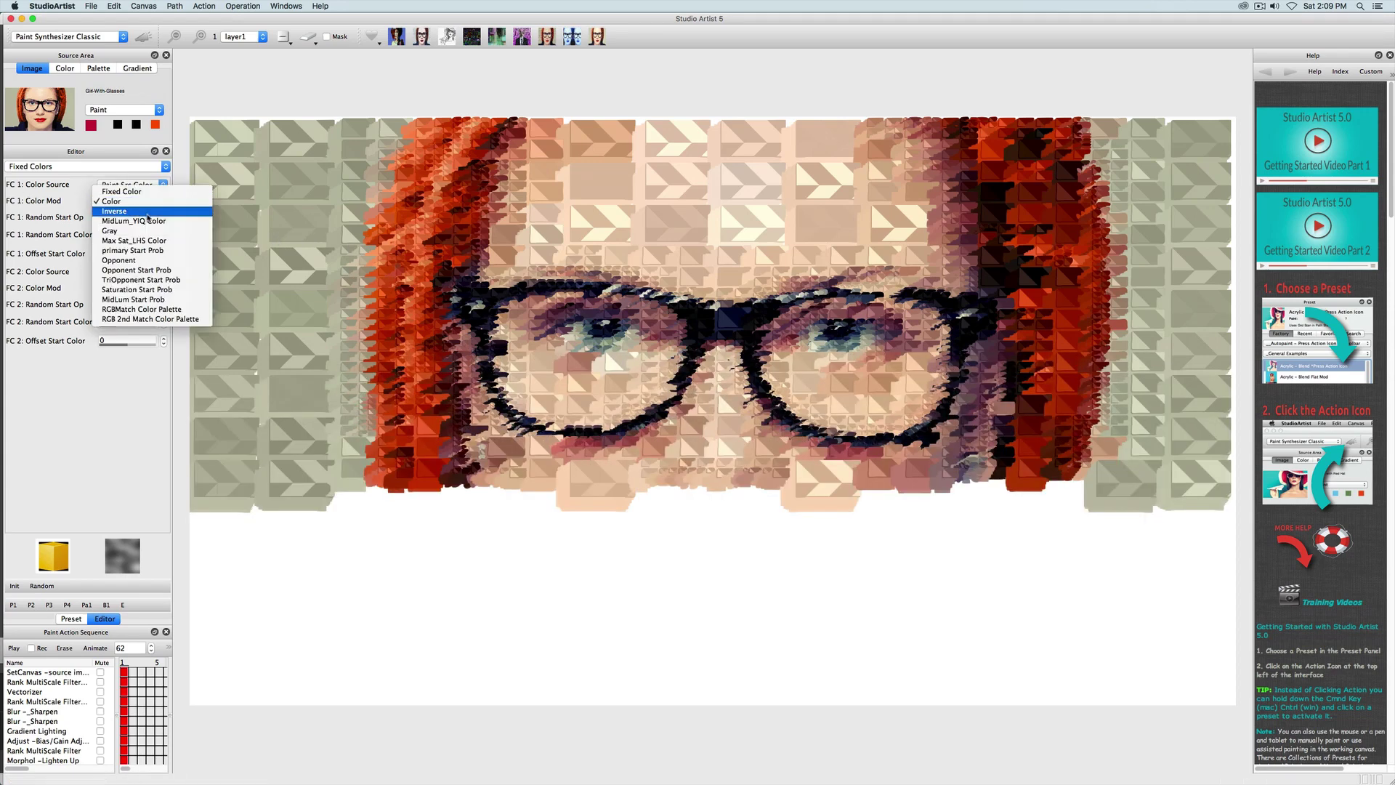
left_click(164, 177)
left_click(283, 38)
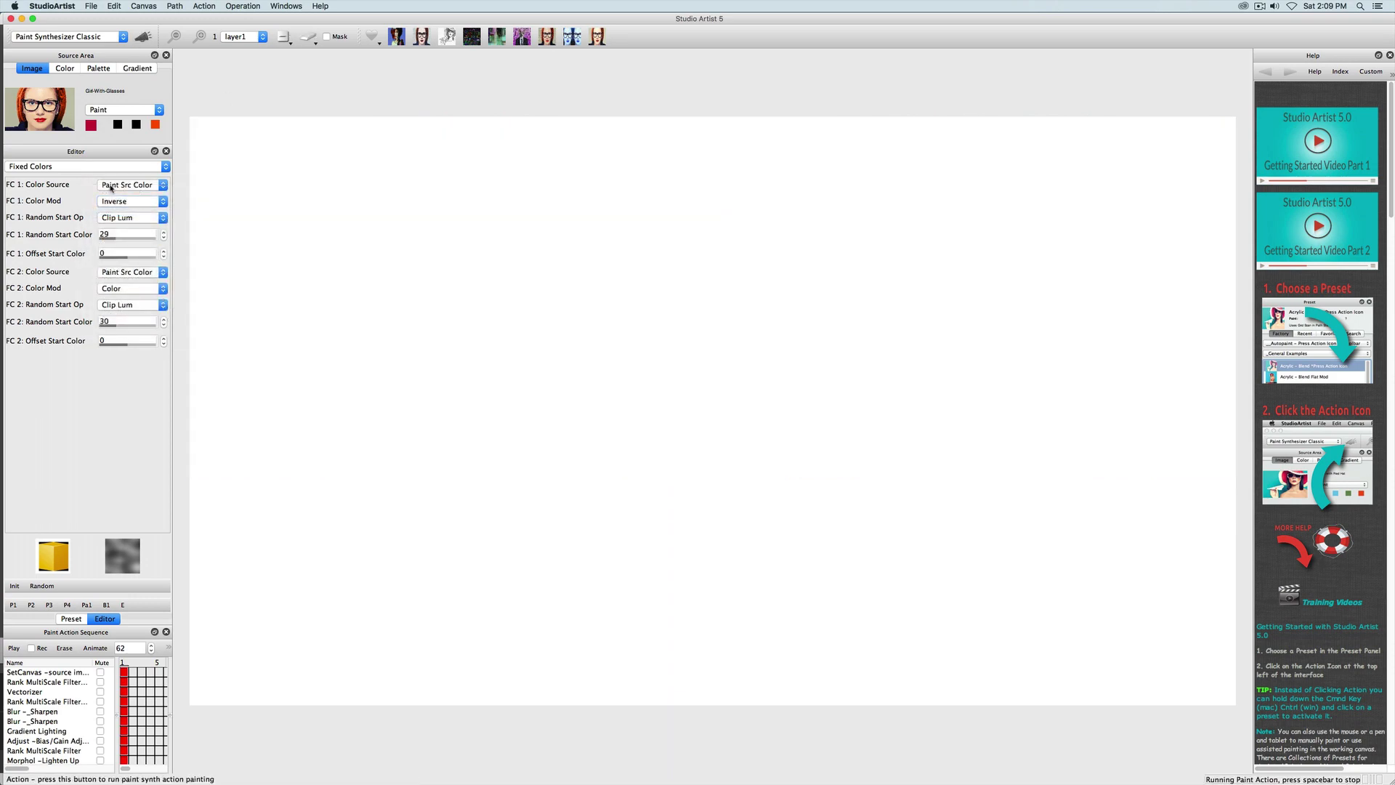
Try MidLum_YIQ, Gray and Start Prob, settle on RGBMatch Color Palette, and show the palette swatches
left_click(138, 202)
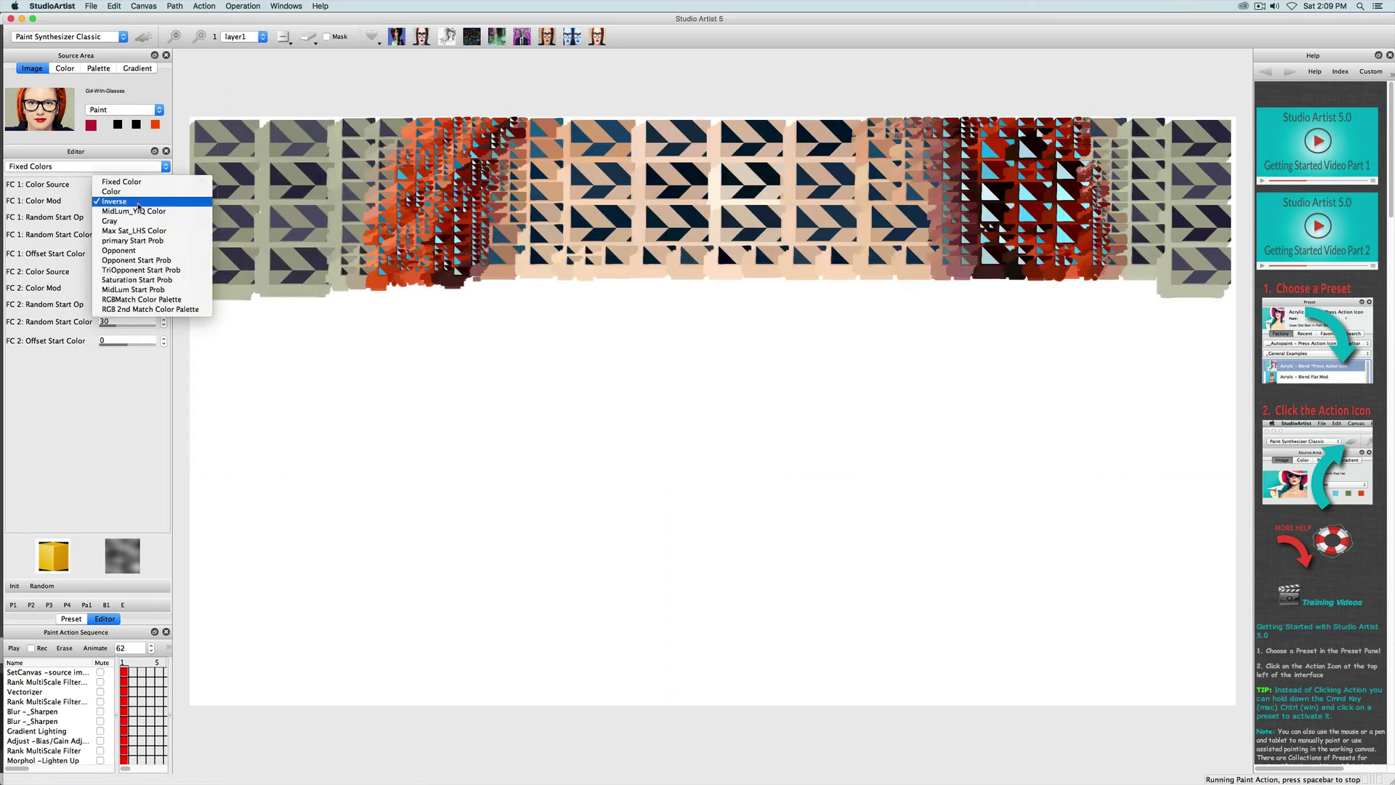
left_click(134, 211)
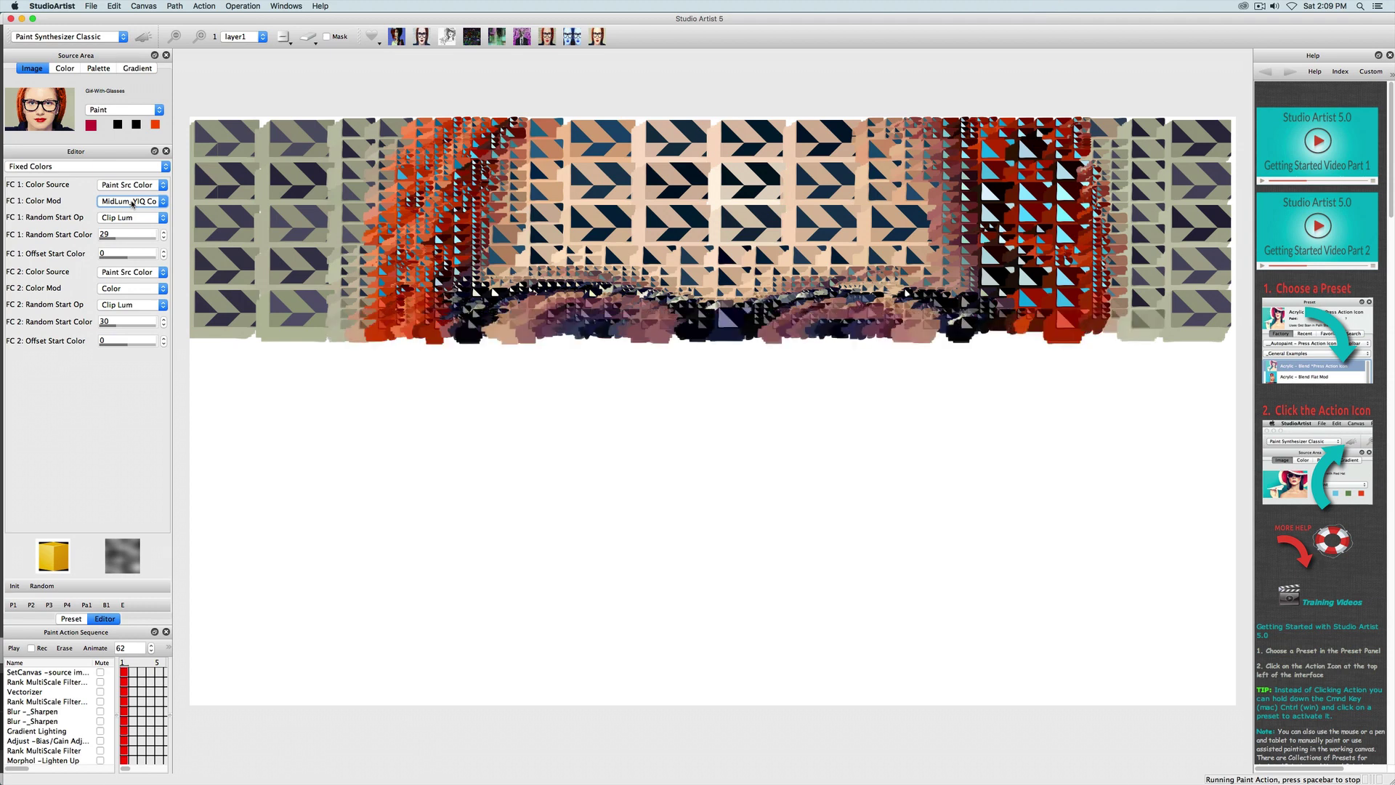
left_click(133, 203)
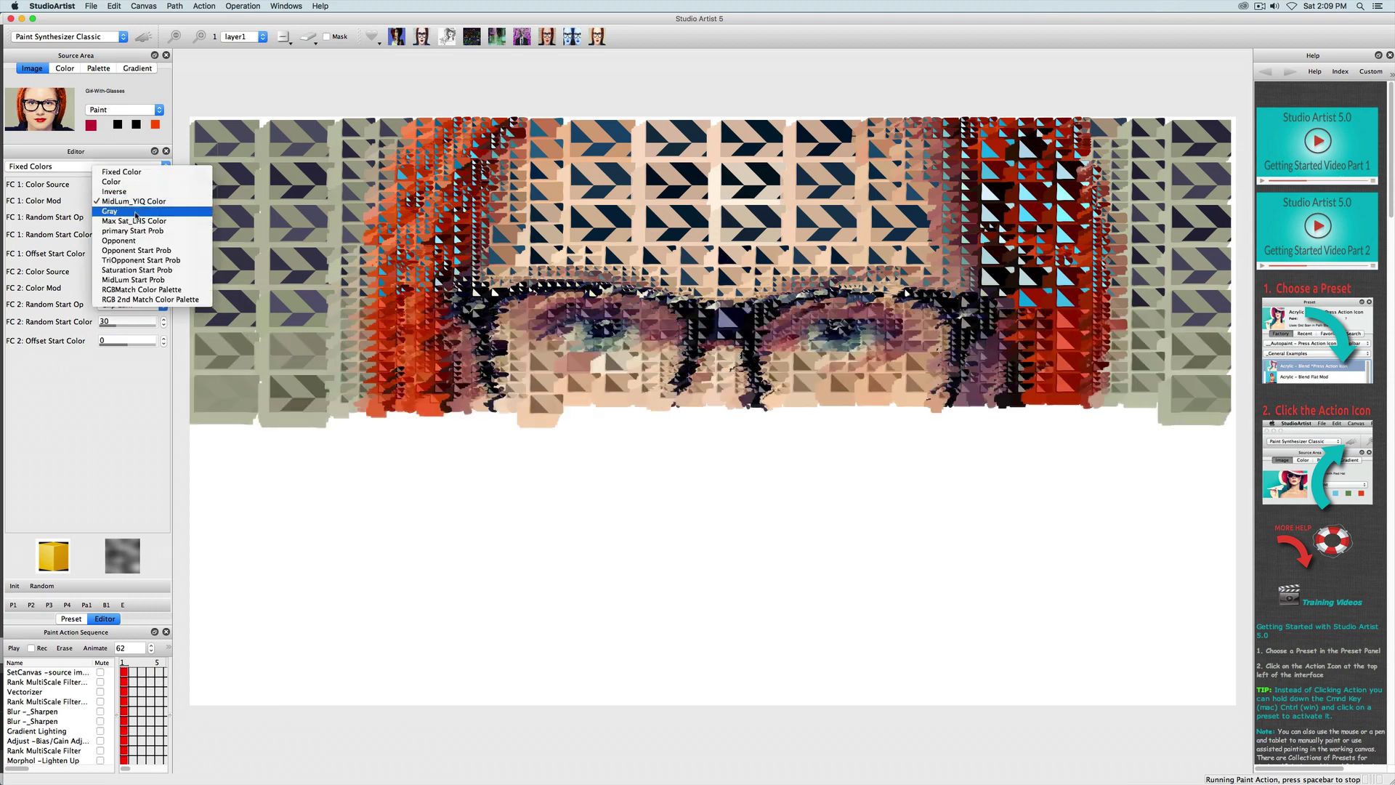
left_click(135, 211)
left_click(136, 204)
left_click(134, 220)
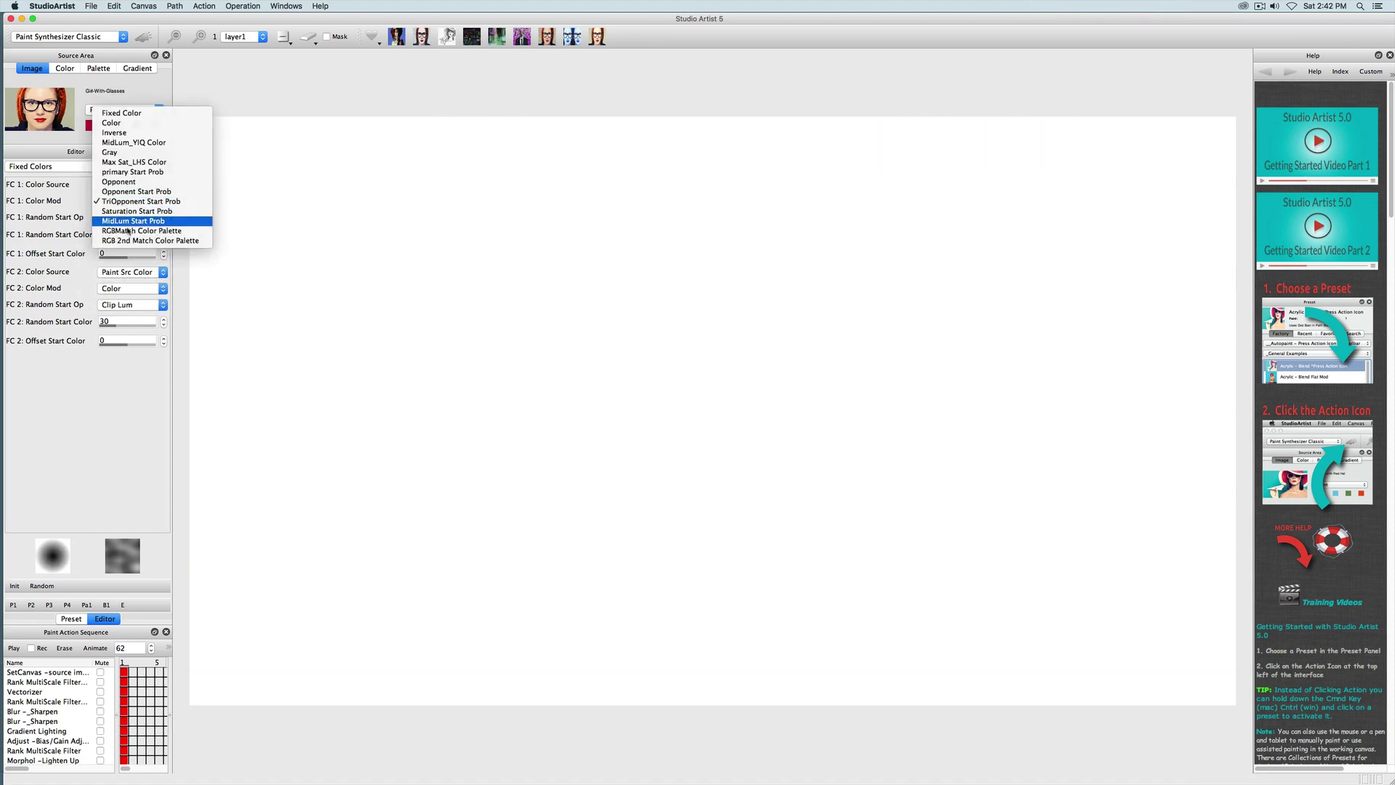
left_click(133, 201)
left_click(128, 232)
left_click(99, 69)
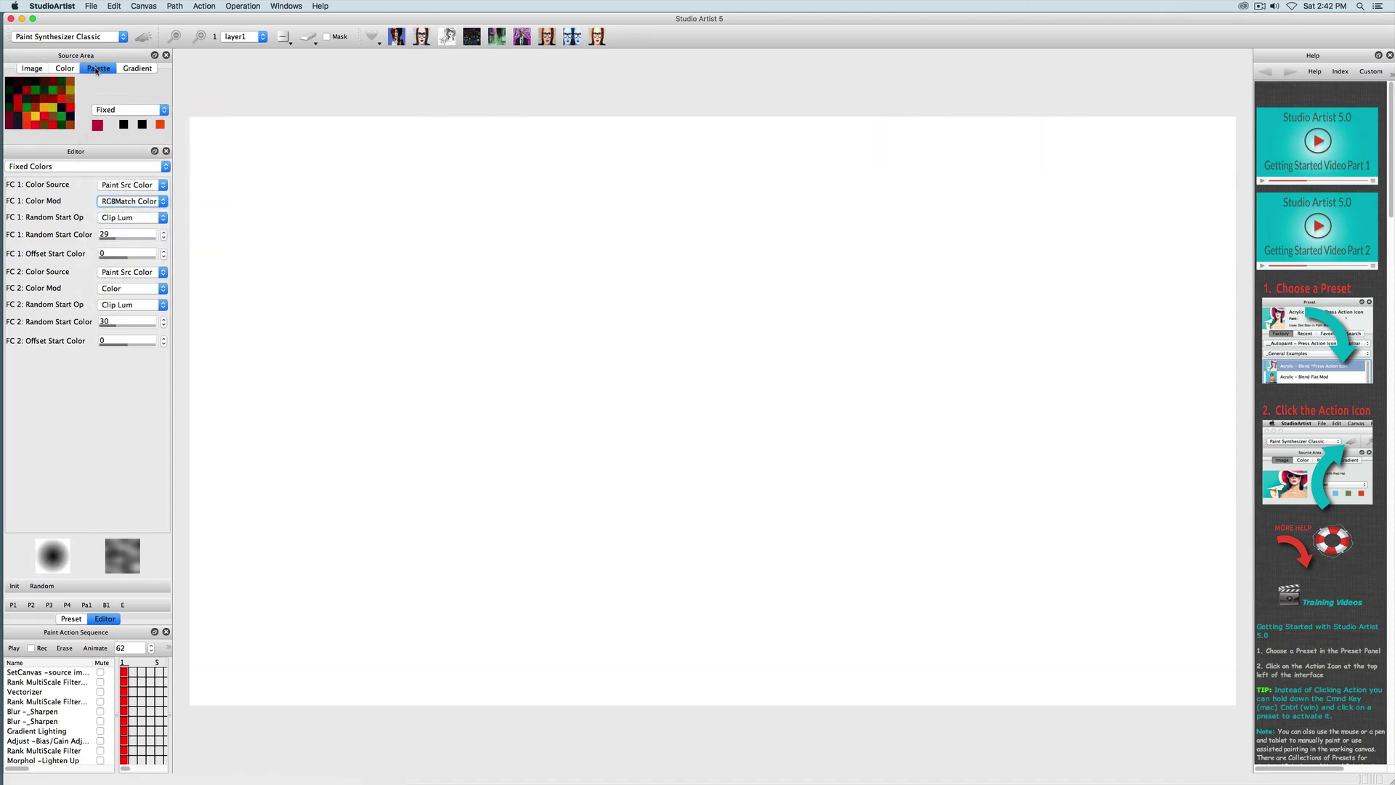
Repaint from the source image, return to Vector Output, and keep Cast Shadow Color as Color
left_click(31, 68)
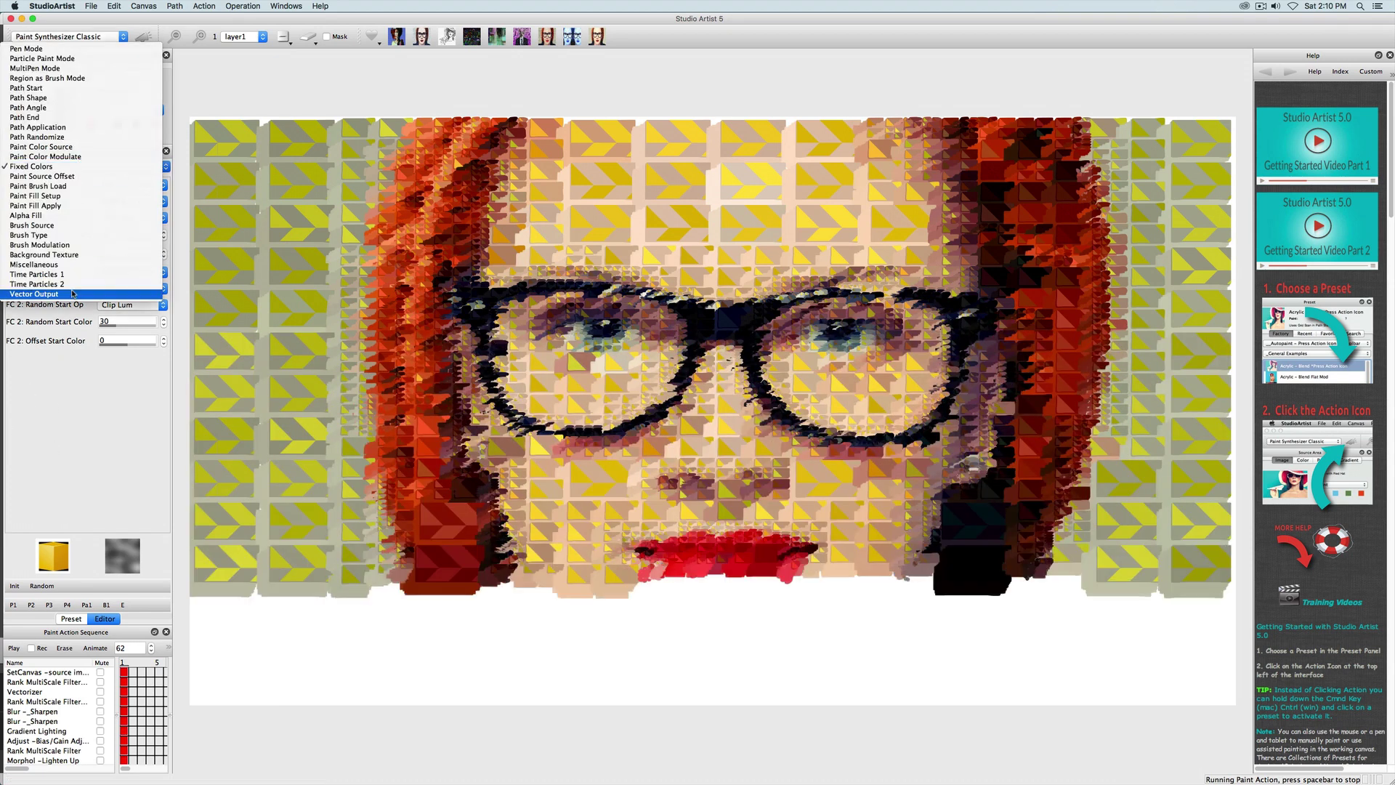
left_click(73, 294)
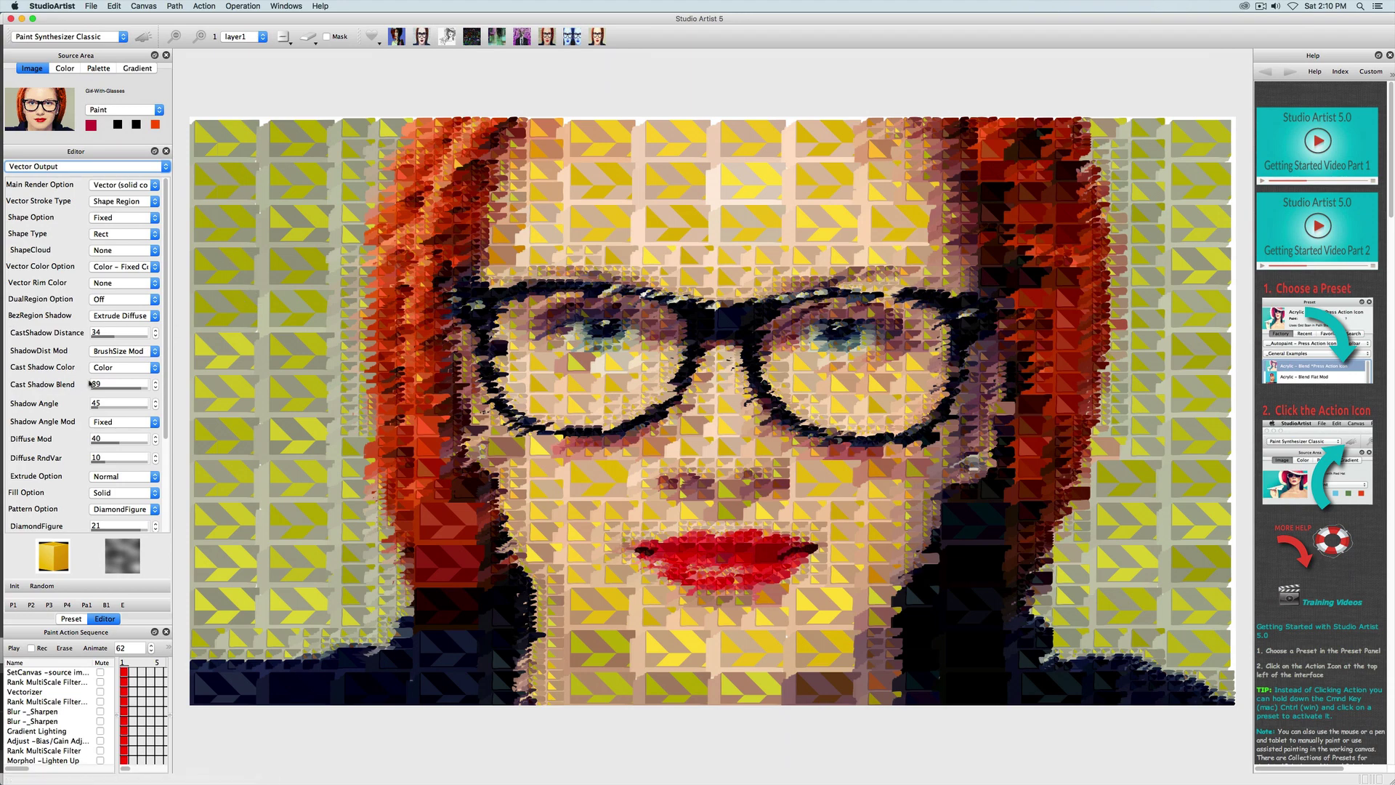
left_click(133, 368)
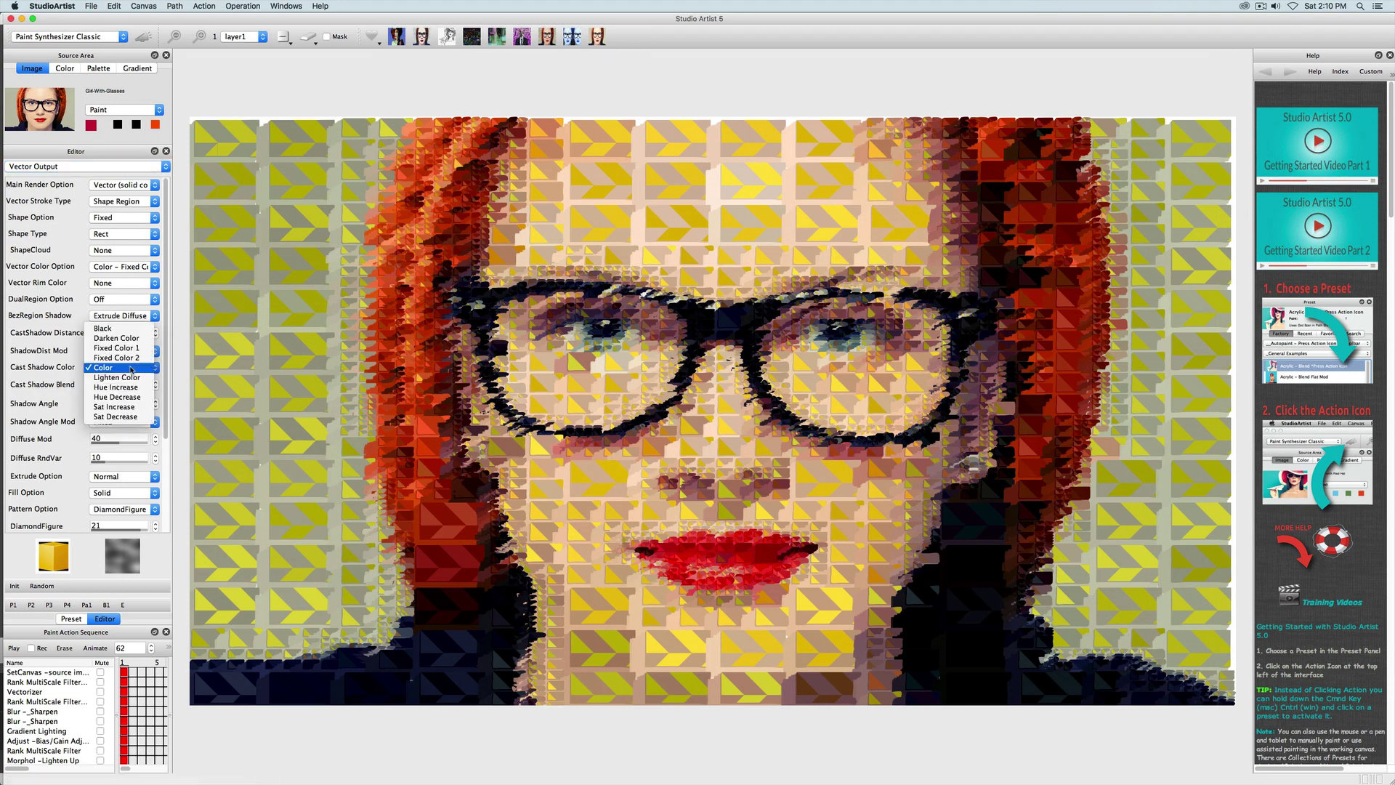
left_click(132, 368)
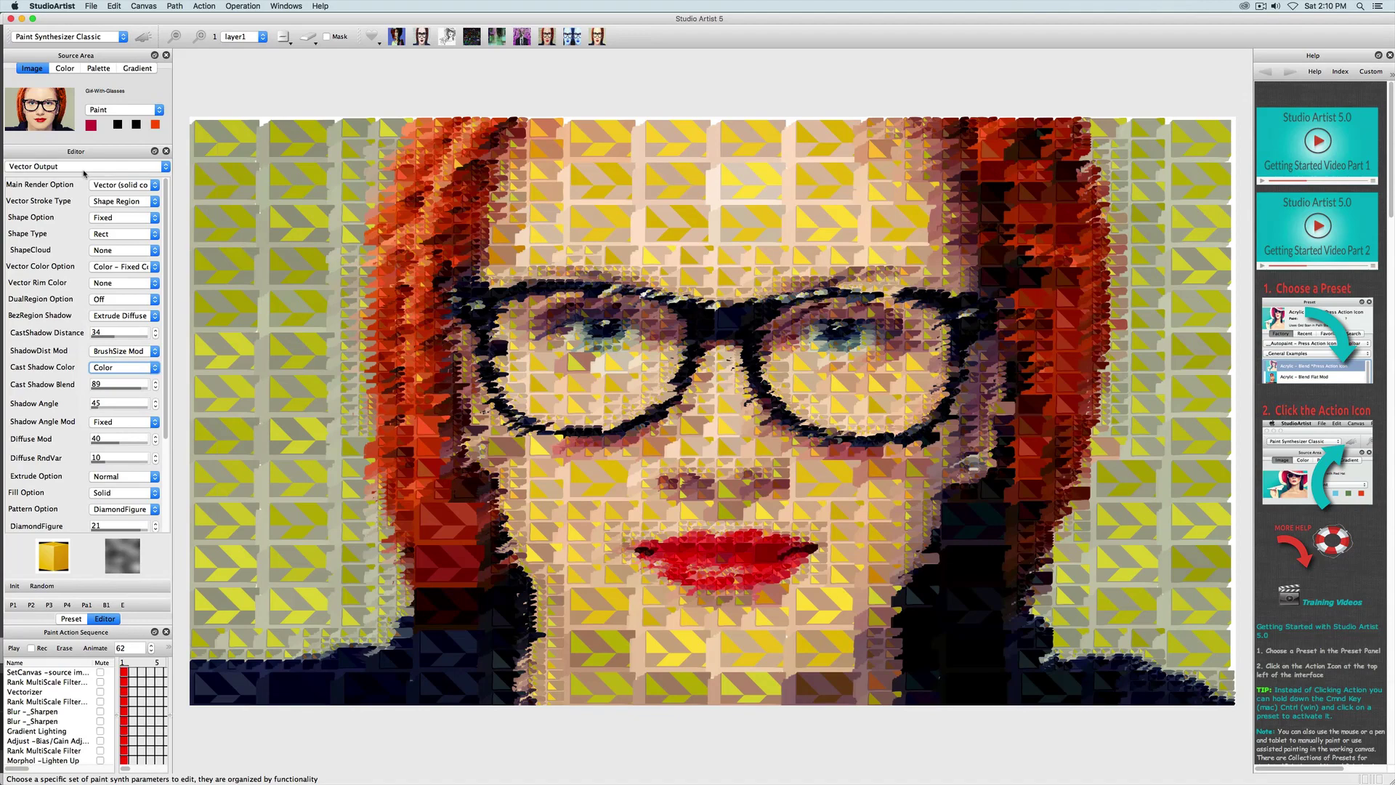
In Paint Color Source, set Color Mode to RGB colour palette matching and repaint
left_click(85, 173)
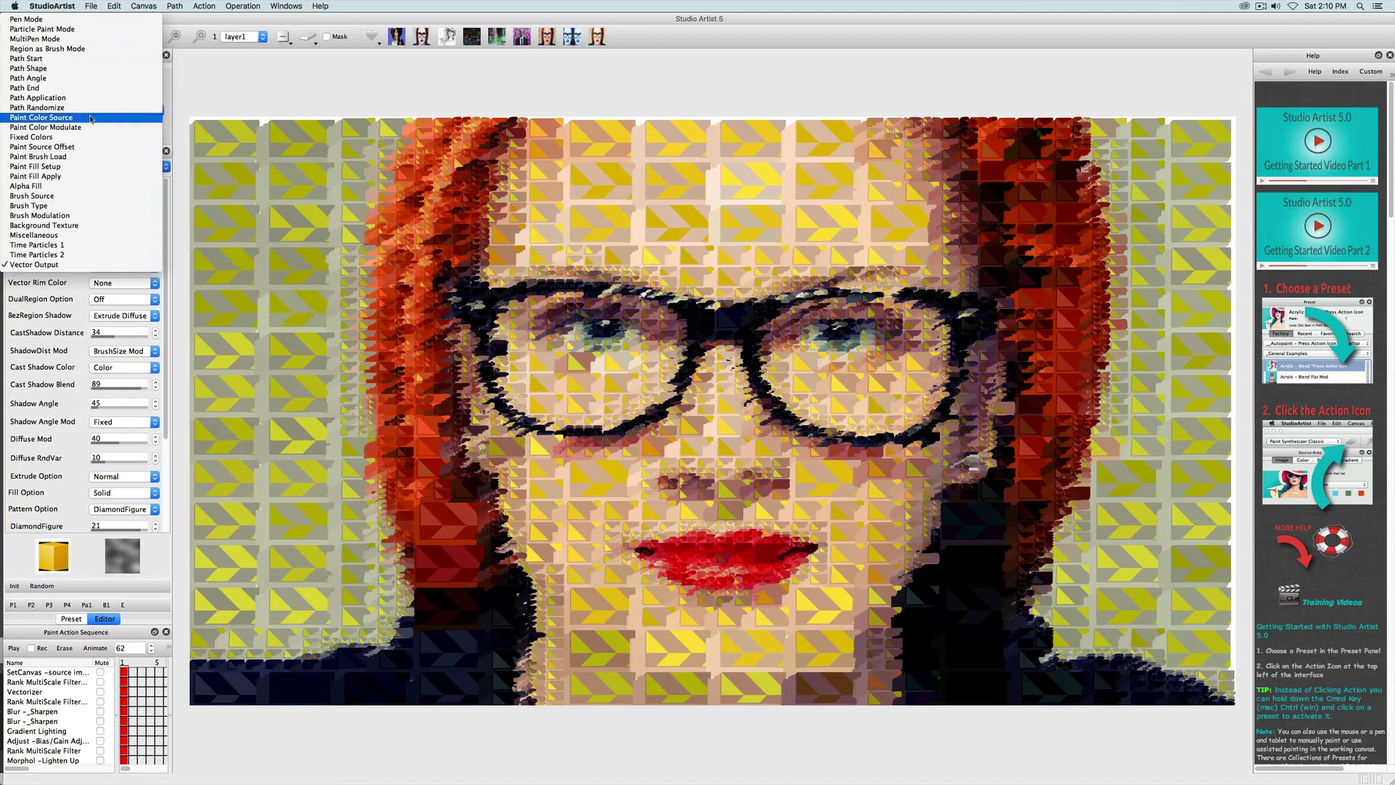
left_click(91, 119)
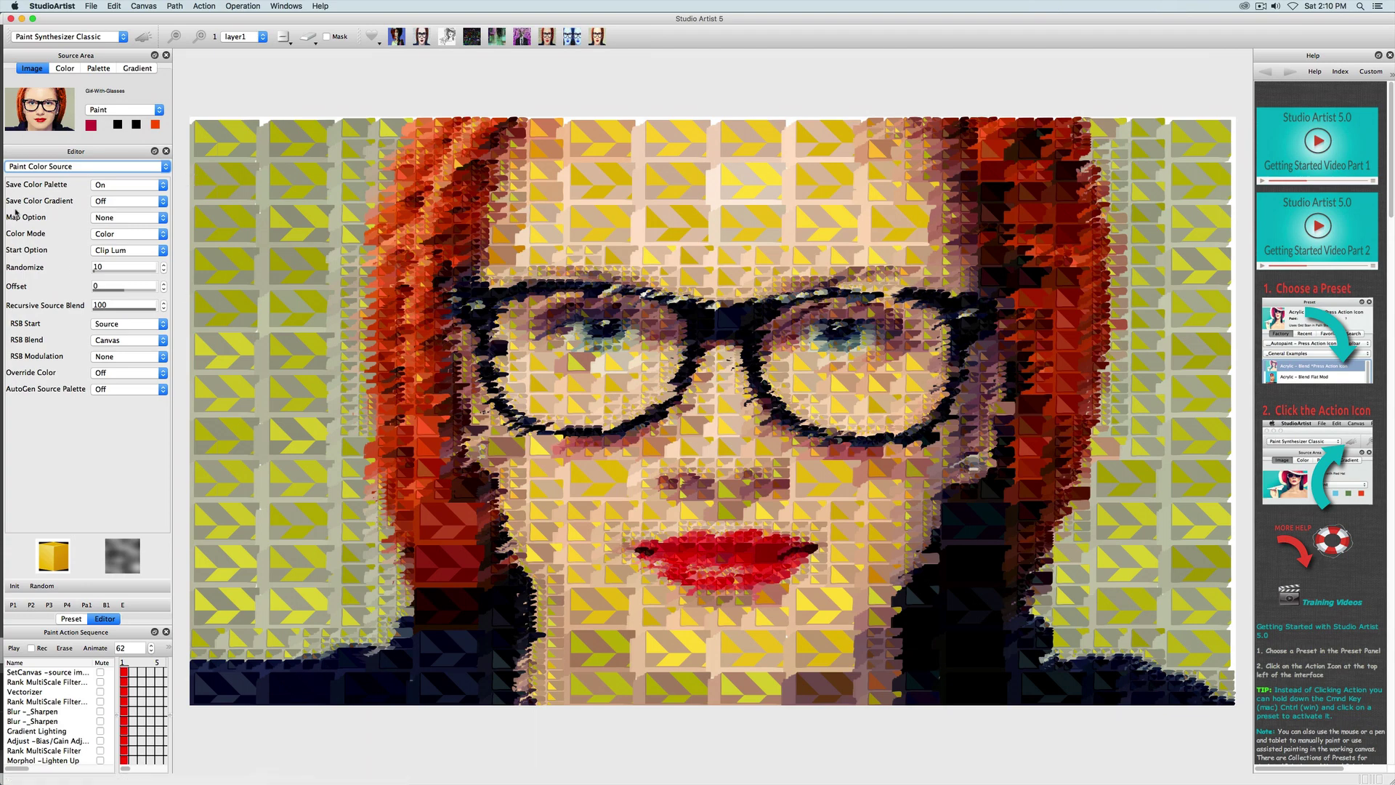
left_click(129, 234)
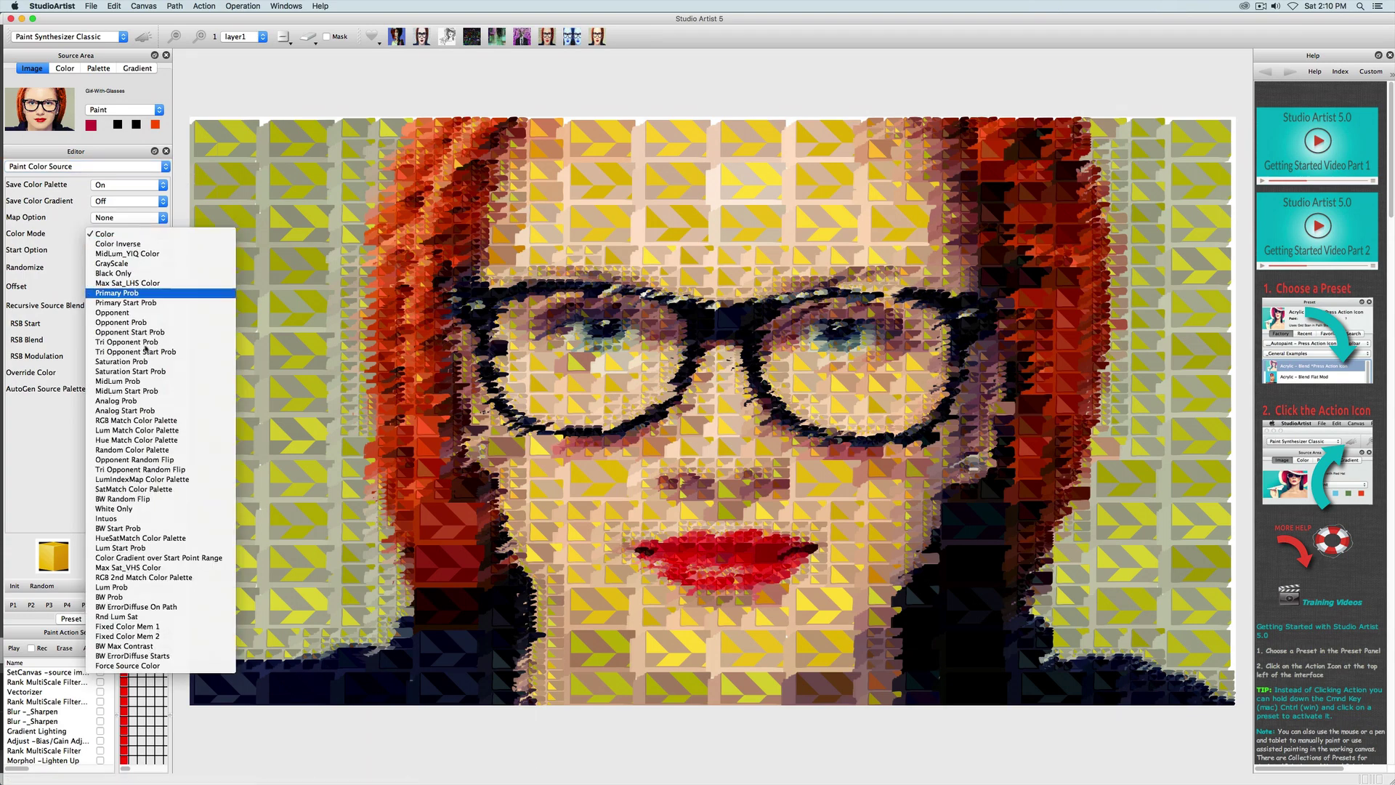
left_click(149, 421)
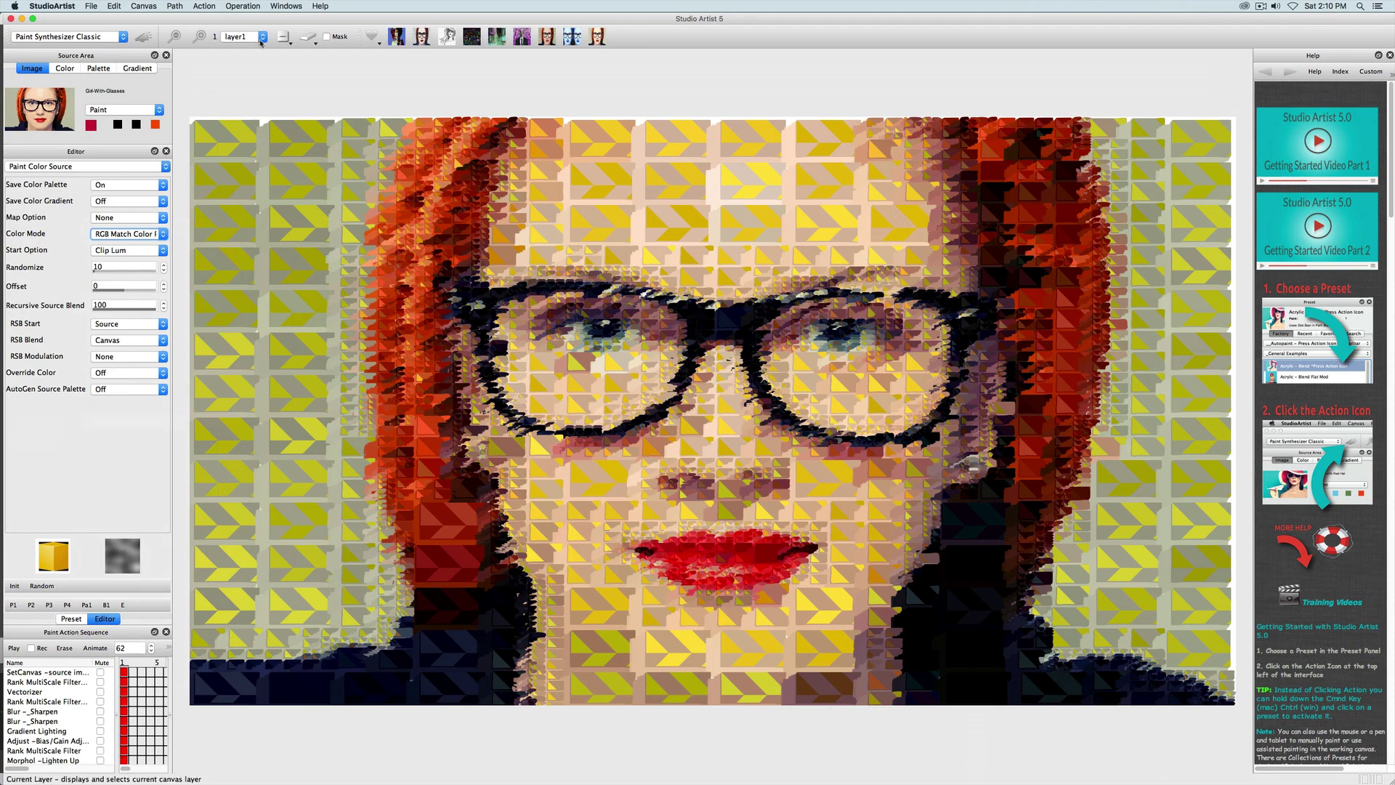
left_click(143, 37)
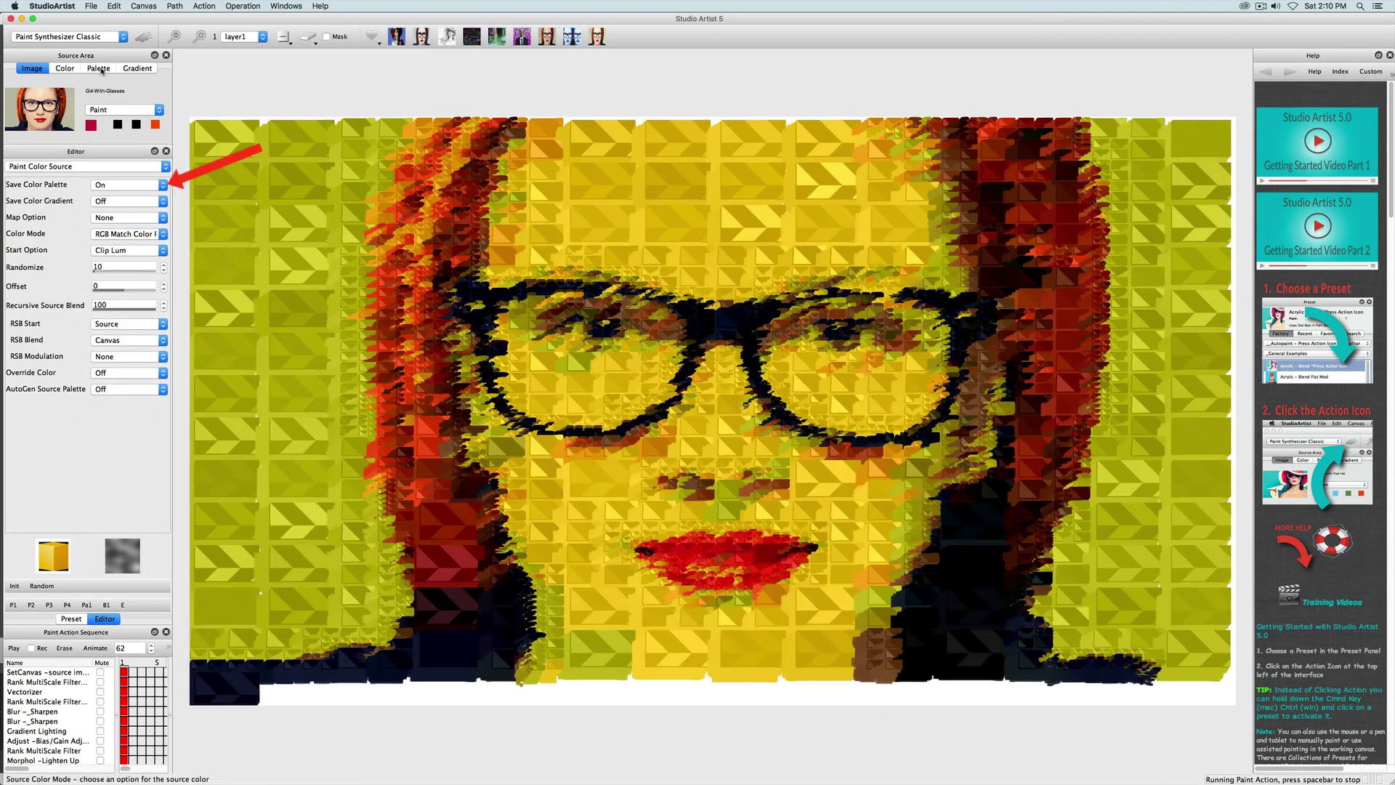
Switch Color Mode to Opponent and repaint, then return to the mosaic preset list
left_click(135, 235)
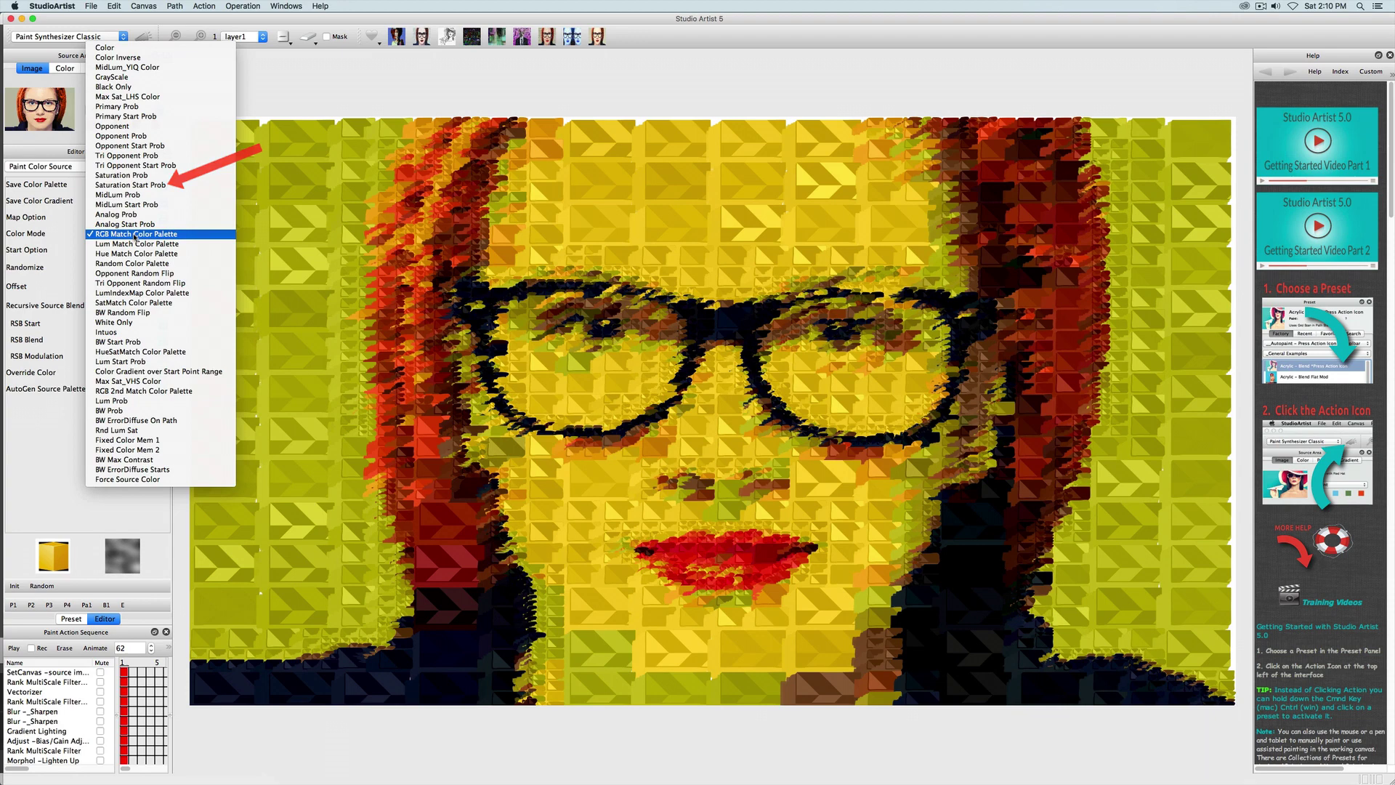
left_click(152, 127)
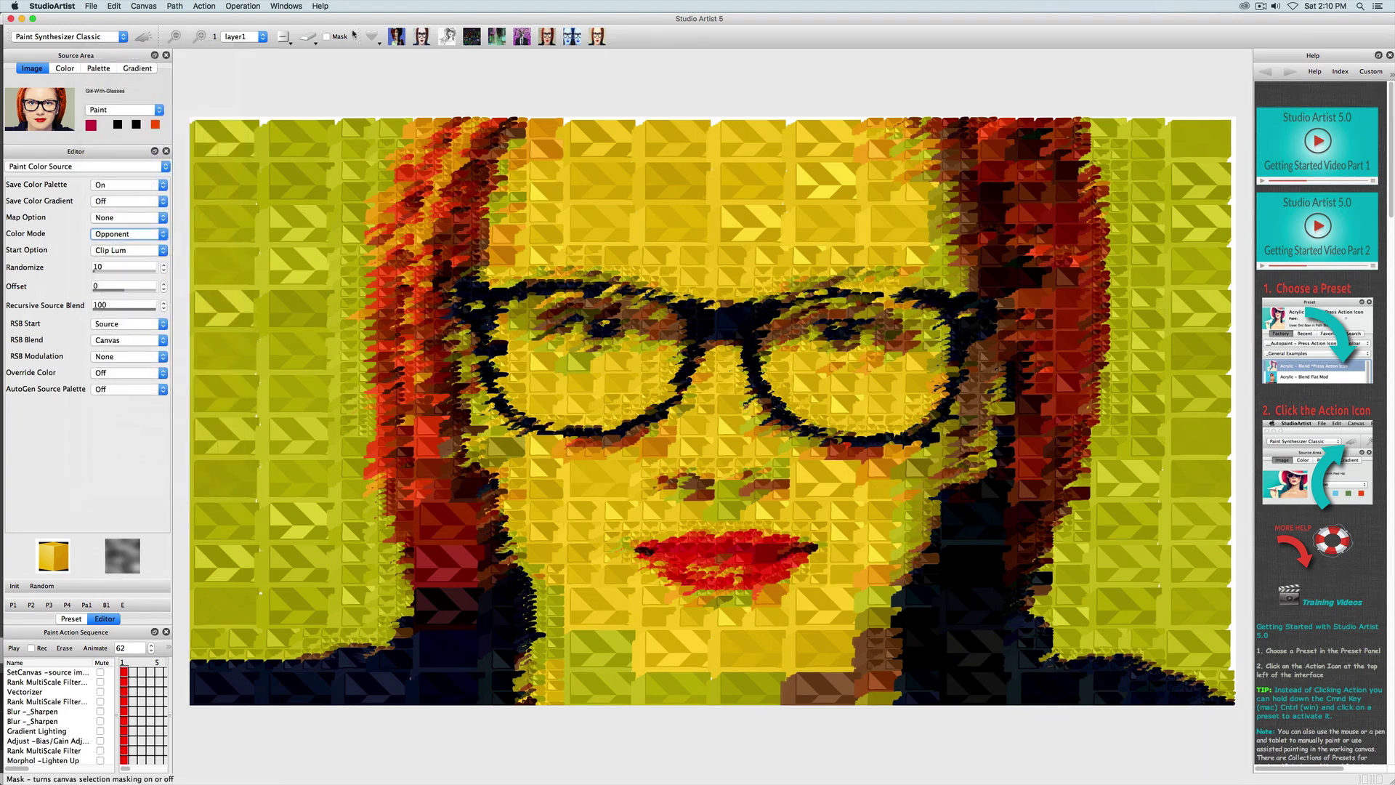
left_click(310, 36)
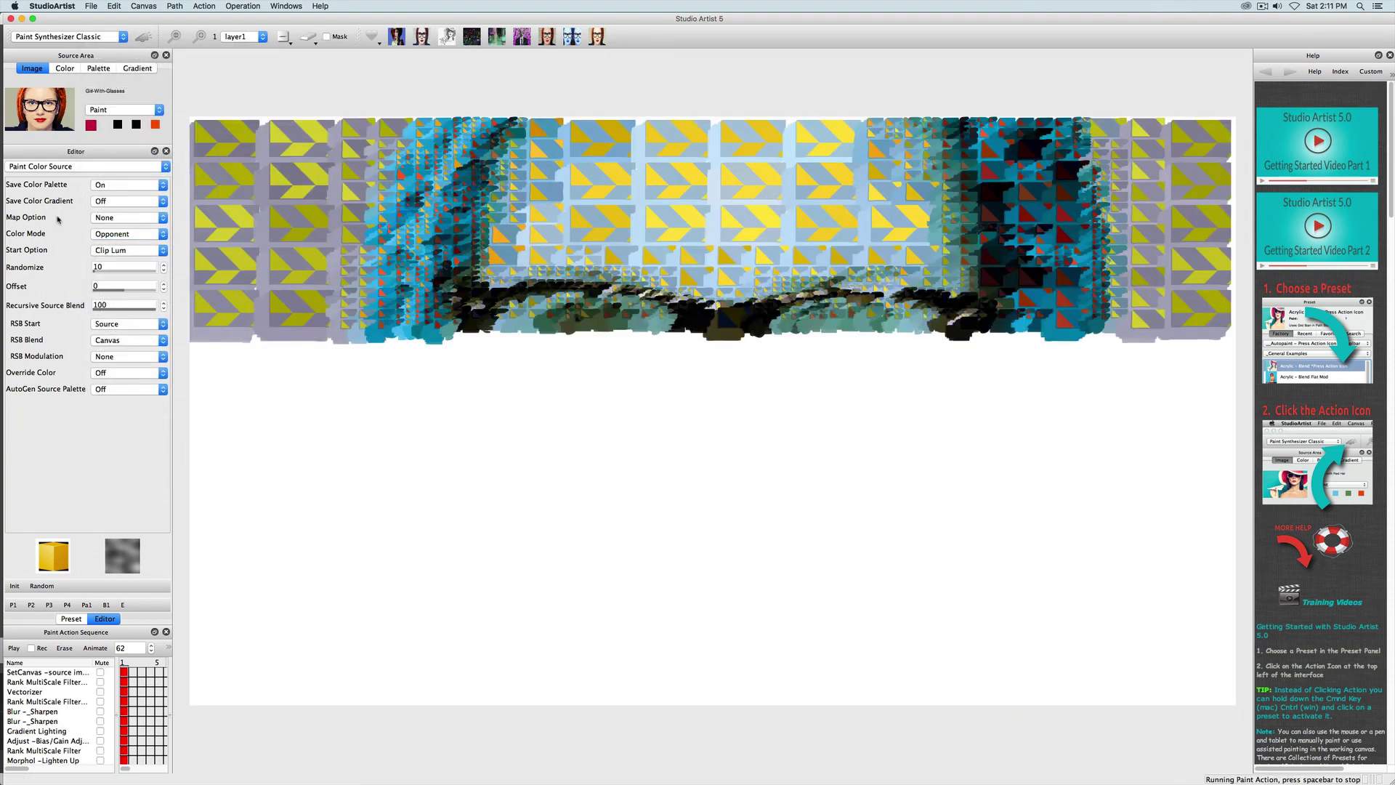
left_click(133, 235)
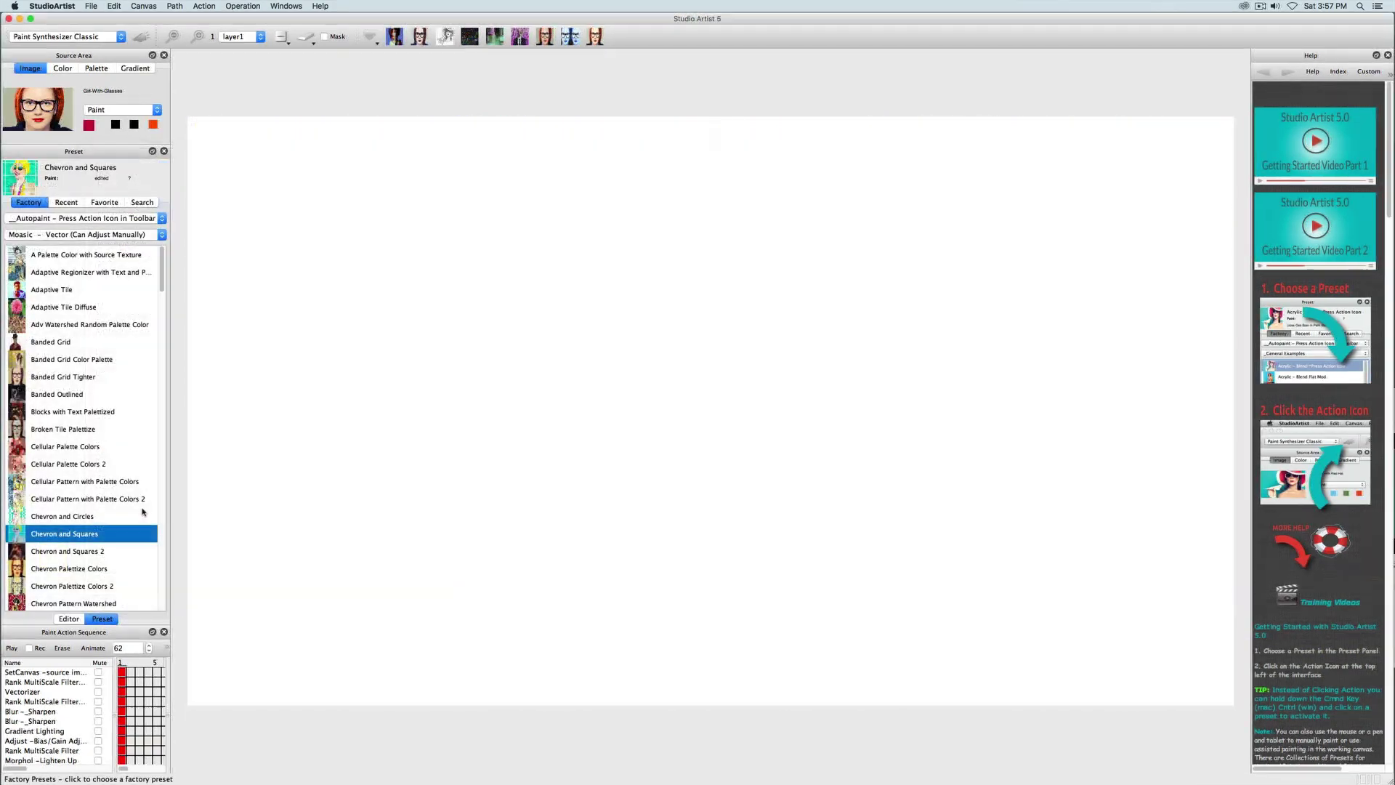
left_click(116, 516)
scroll(83, 538, "up", 1)
Load the Chevron and Squares preset instead of Chevron and Squares 2 and paint the portrait
left_click(85, 559)
left_click(75, 536)
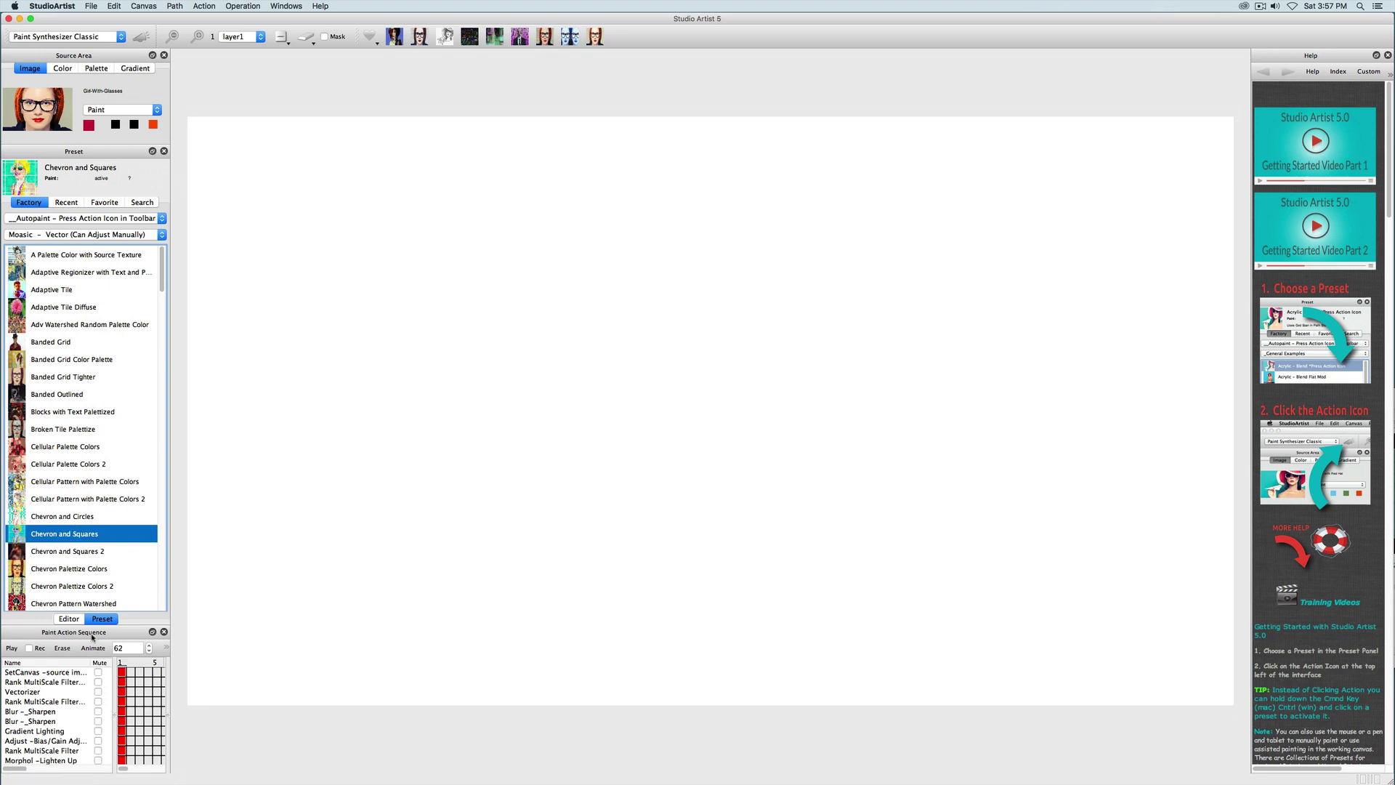
left_click(69, 618)
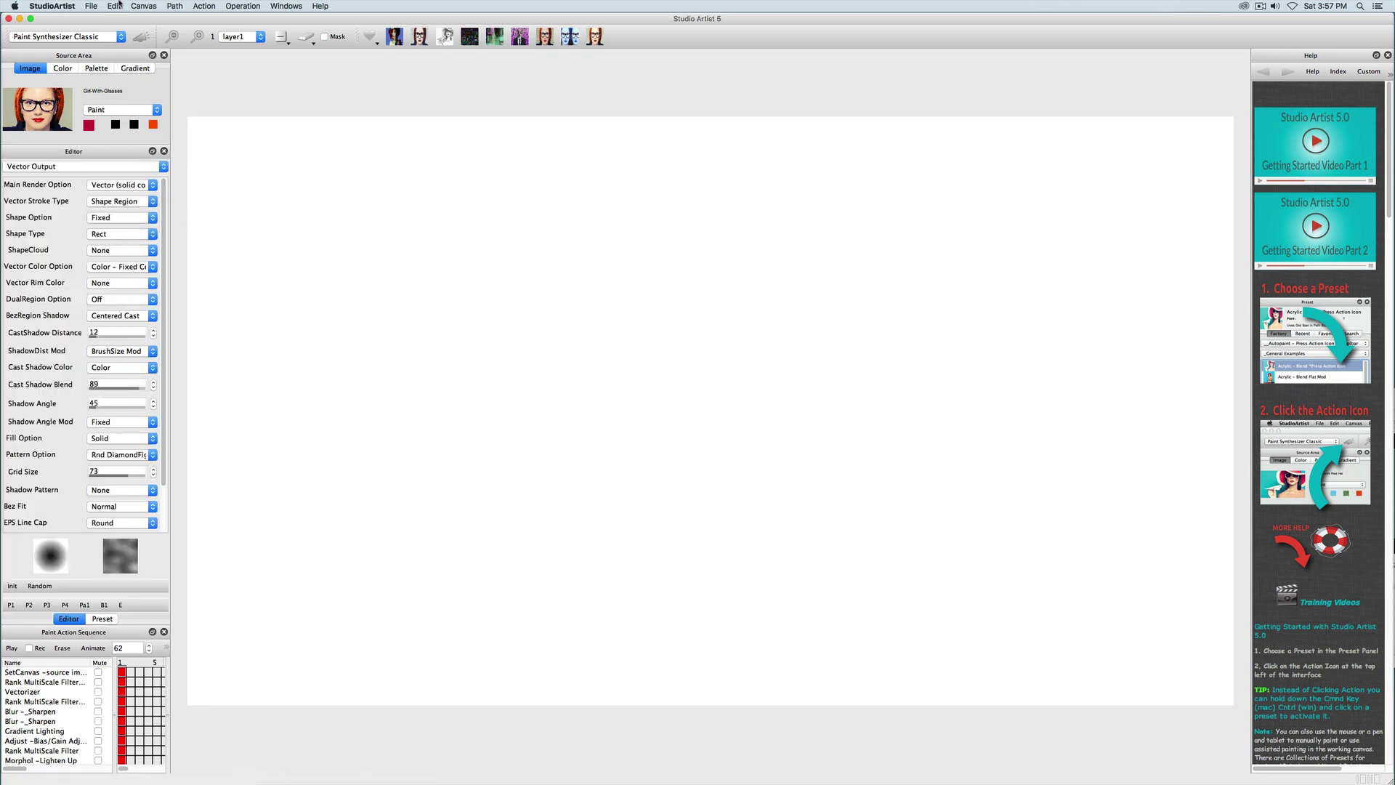
left_click(141, 37)
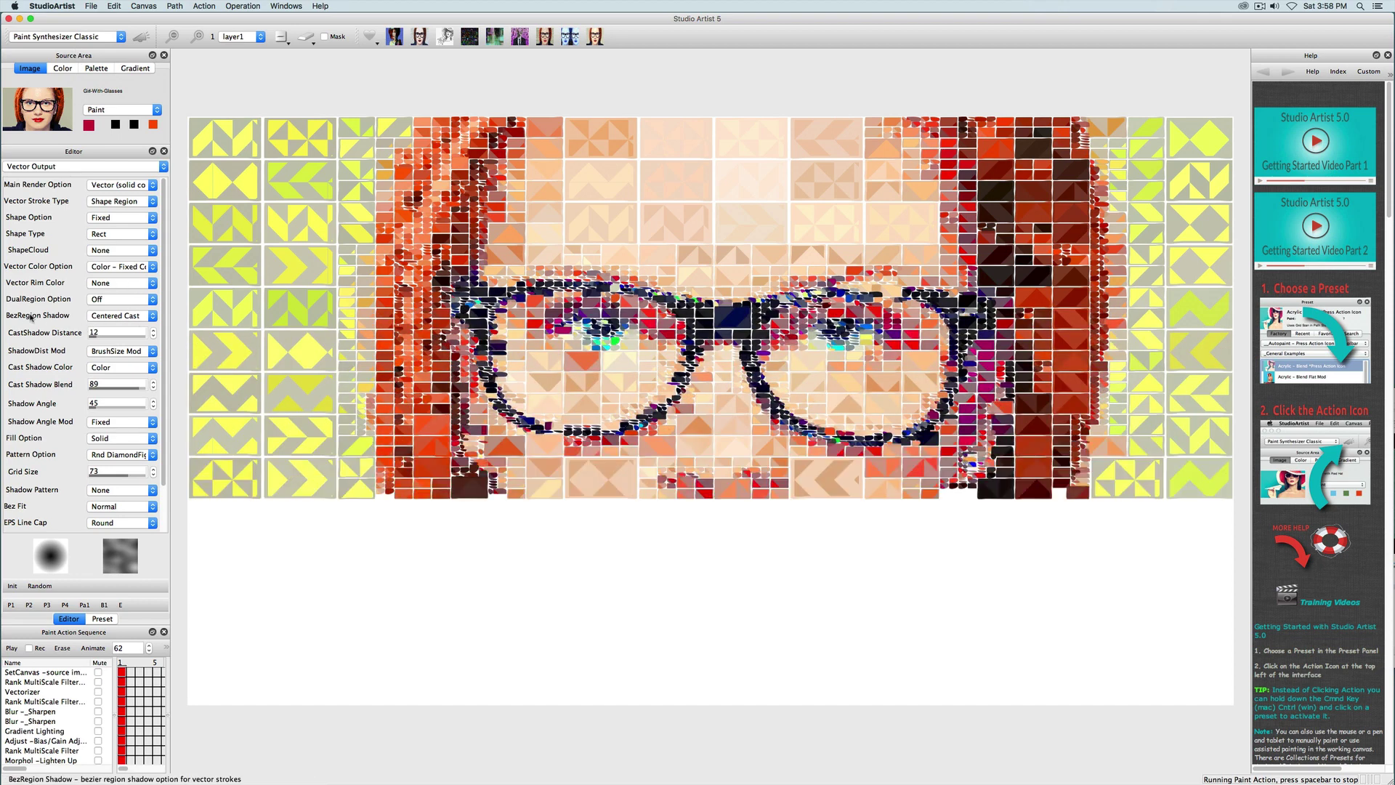
Set Vector Rim Color to Black, repaint, and thicken Rim Size to 2
left_click(116, 283)
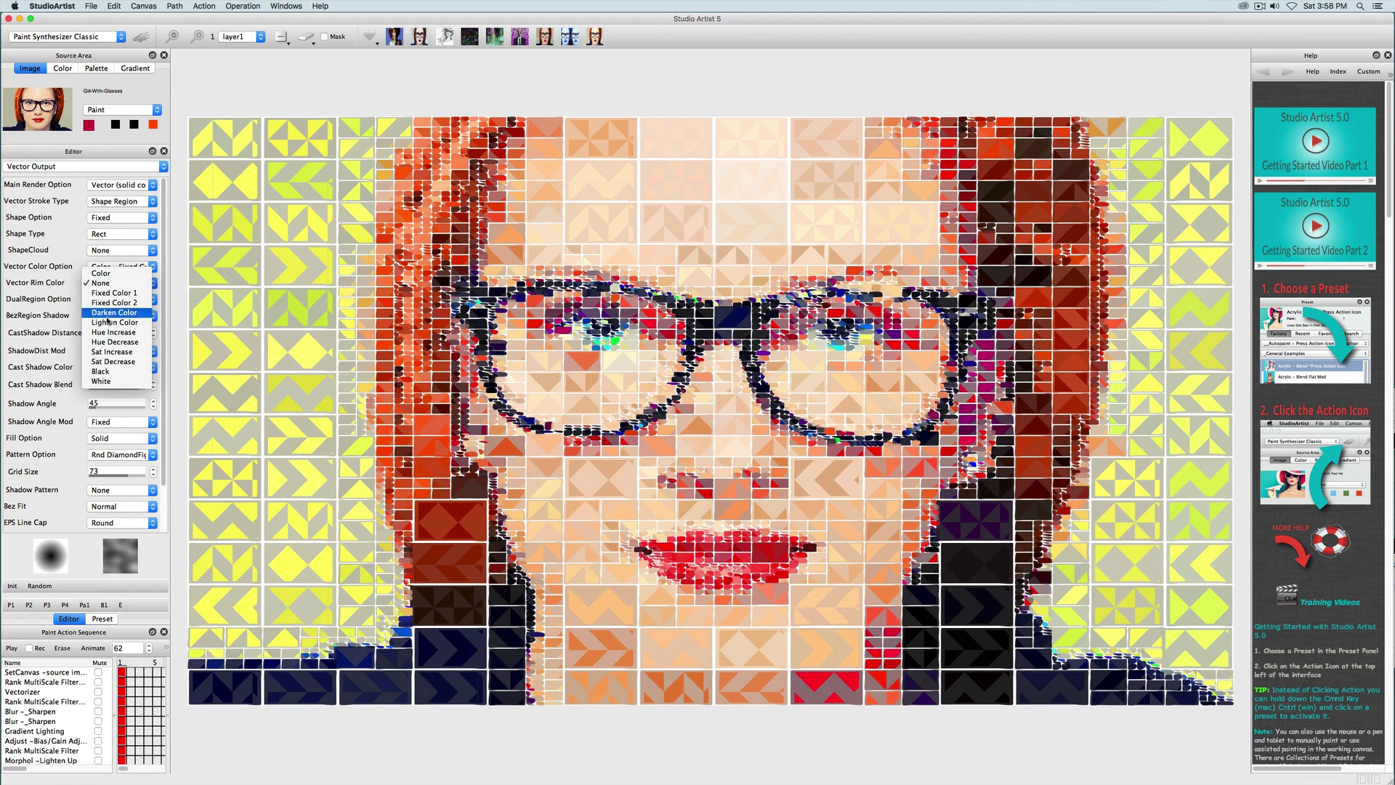
left_click(113, 372)
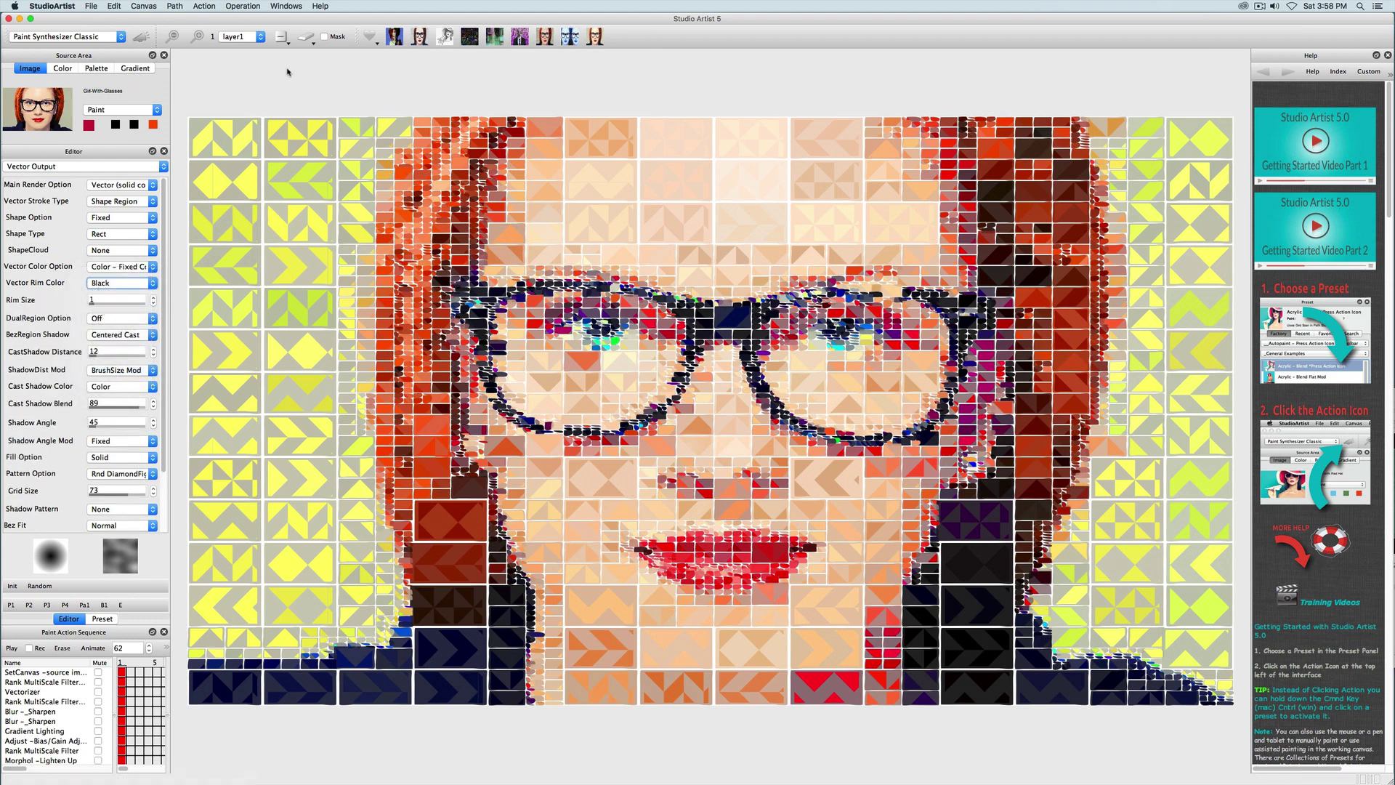
left_click(148, 38)
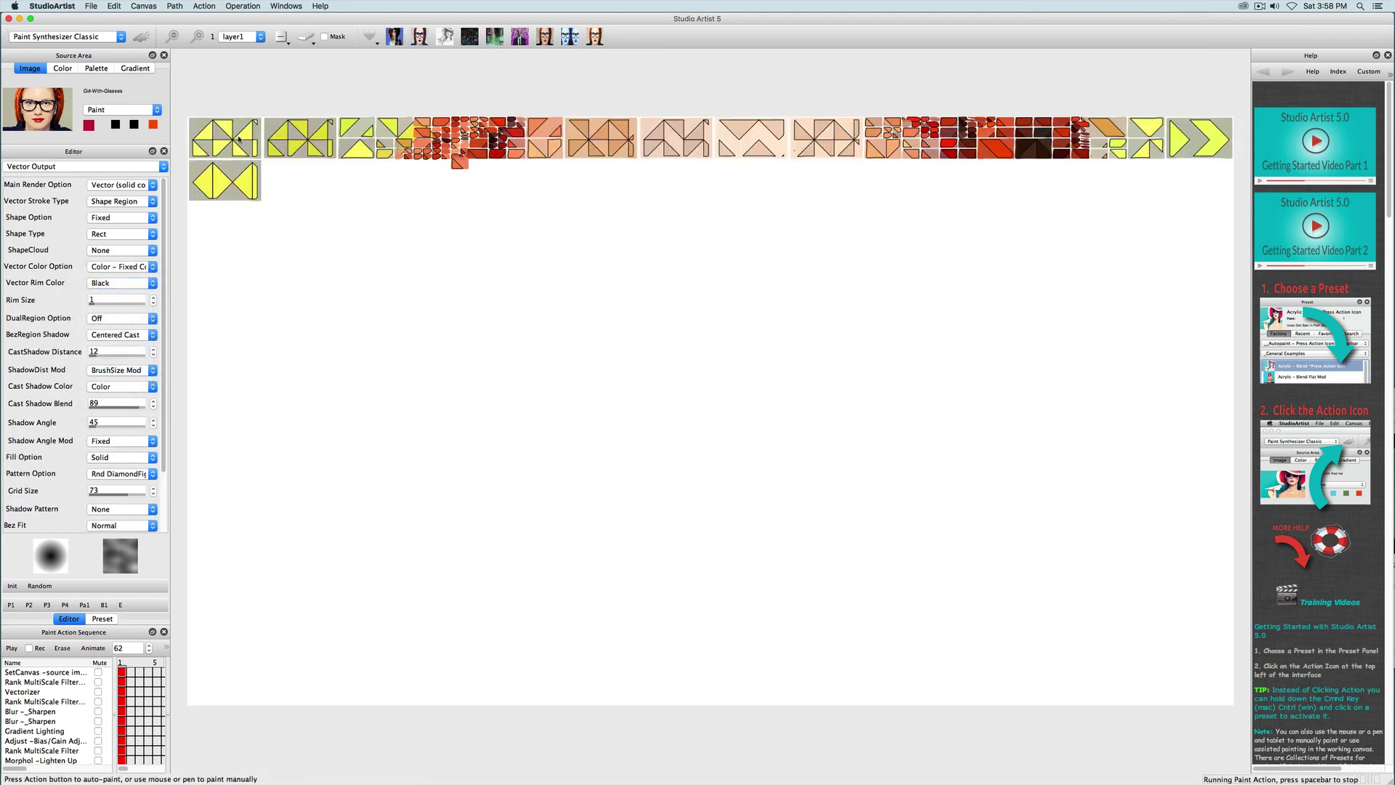
left_click(153, 305)
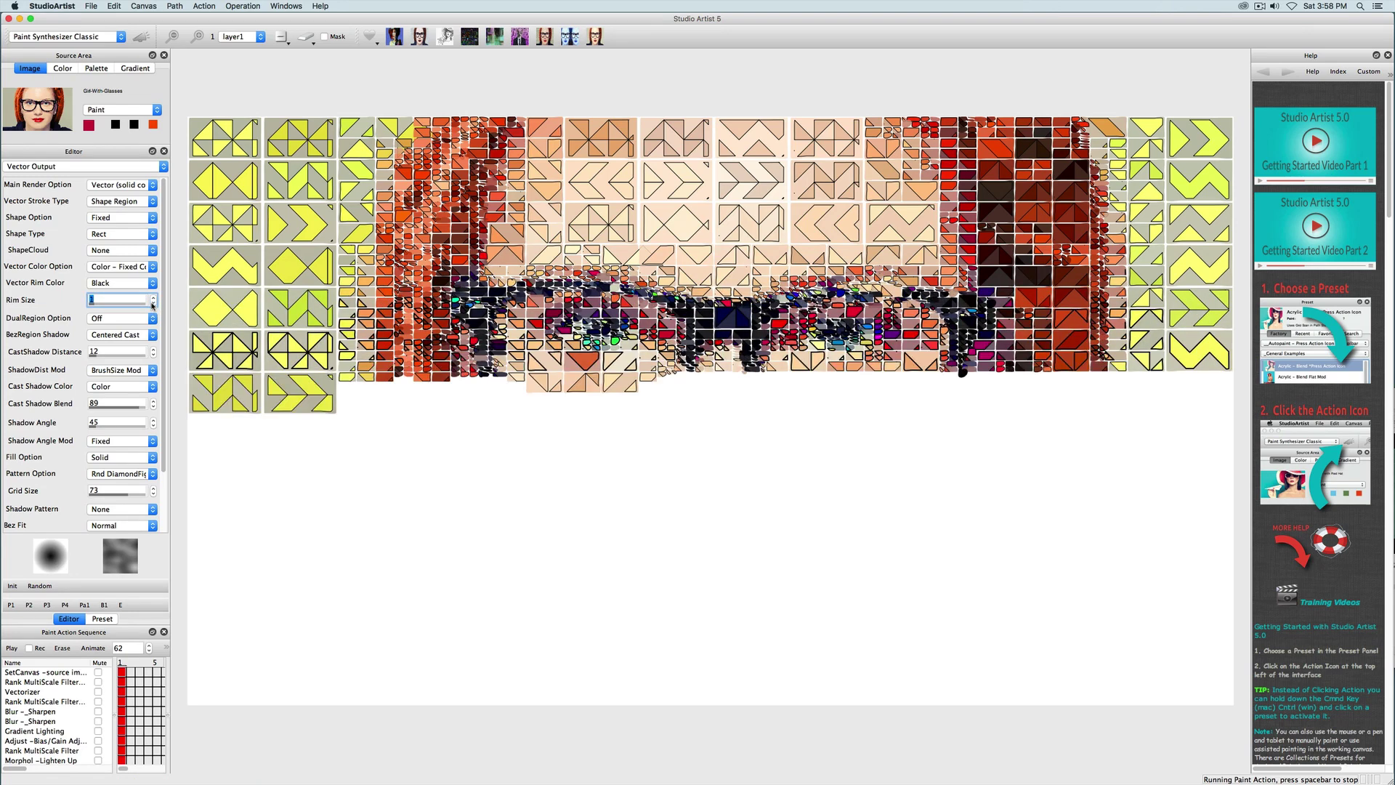
left_click(120, 283)
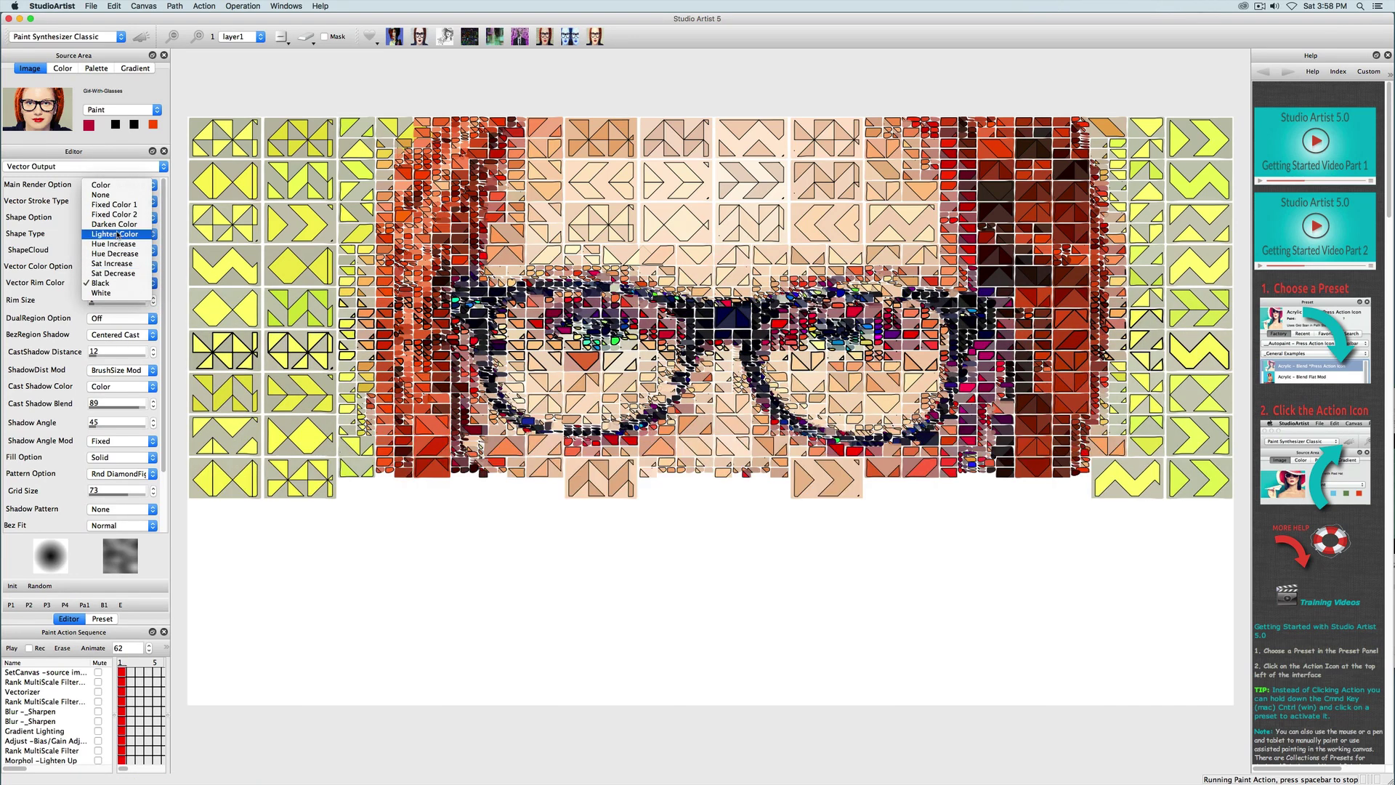
Try Lighten Color outlines, set Pattern Option to None, then Vector Rim Color to None
left_click(117, 234)
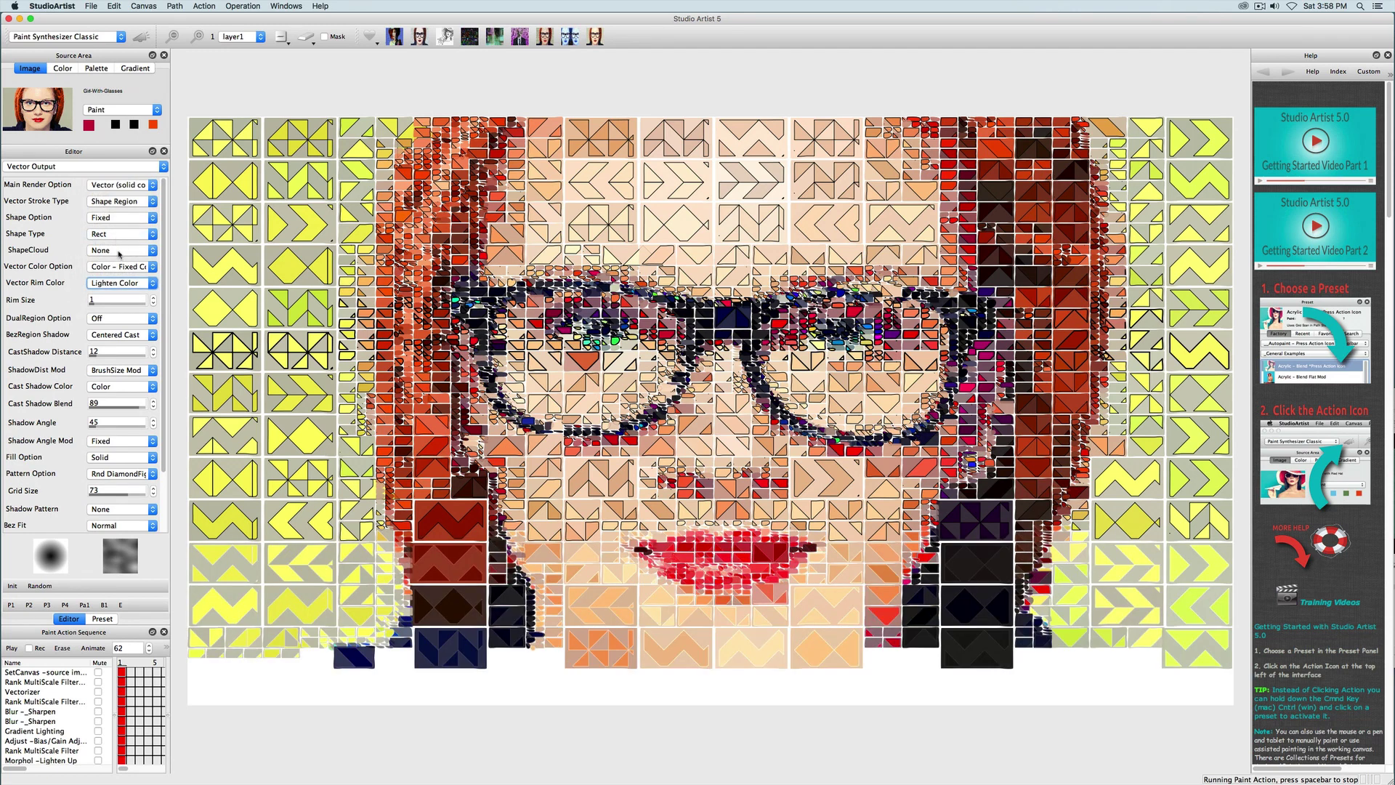
left_click(127, 479)
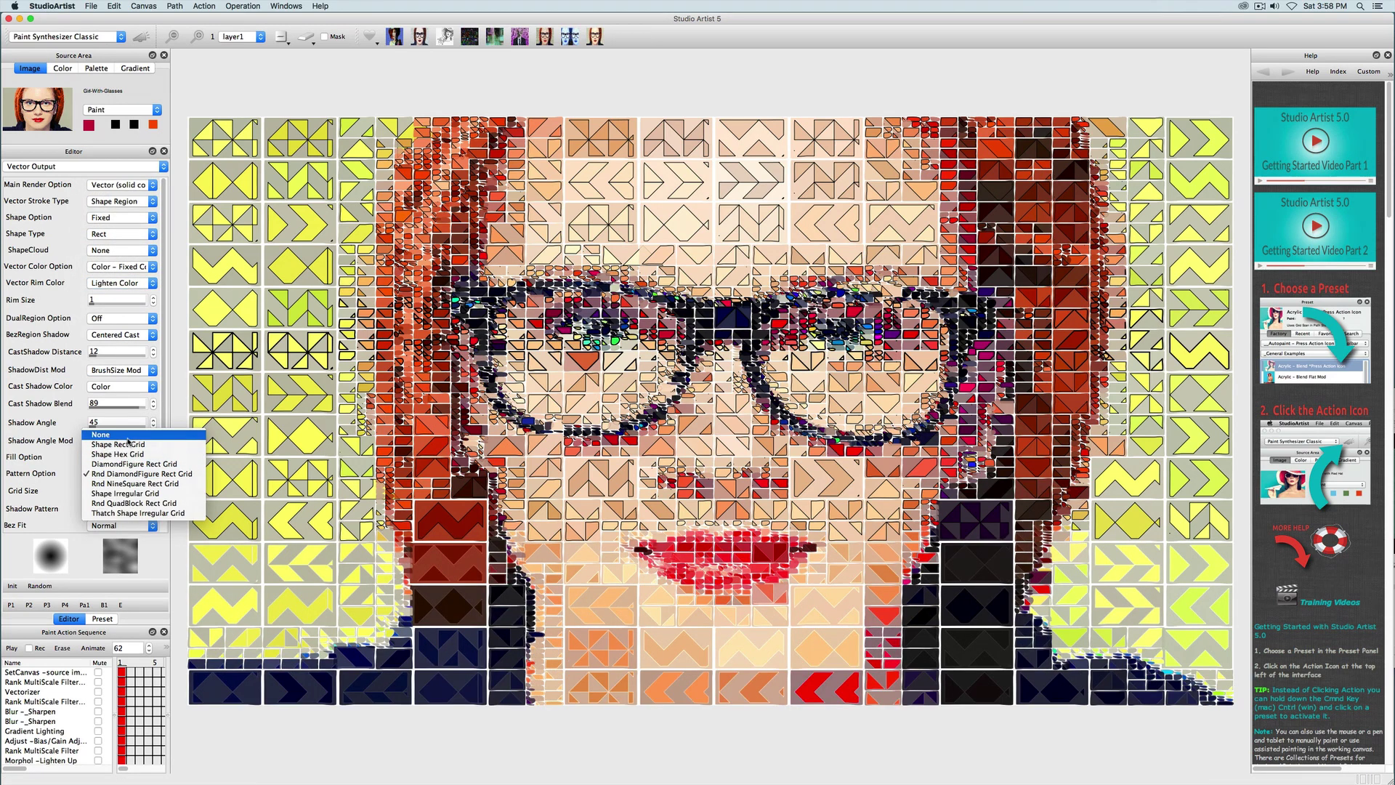
left_click(128, 436)
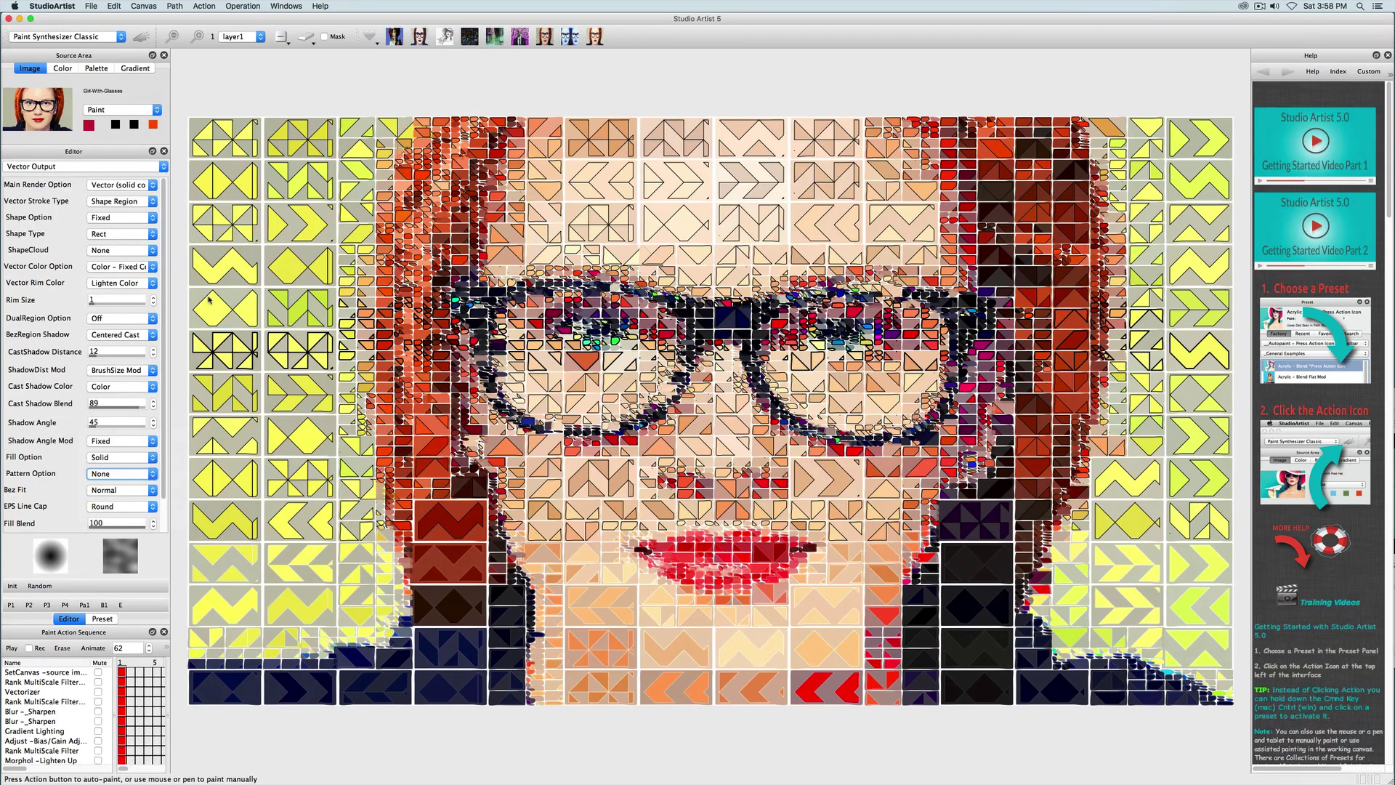
left_click(127, 283)
left_click(116, 247)
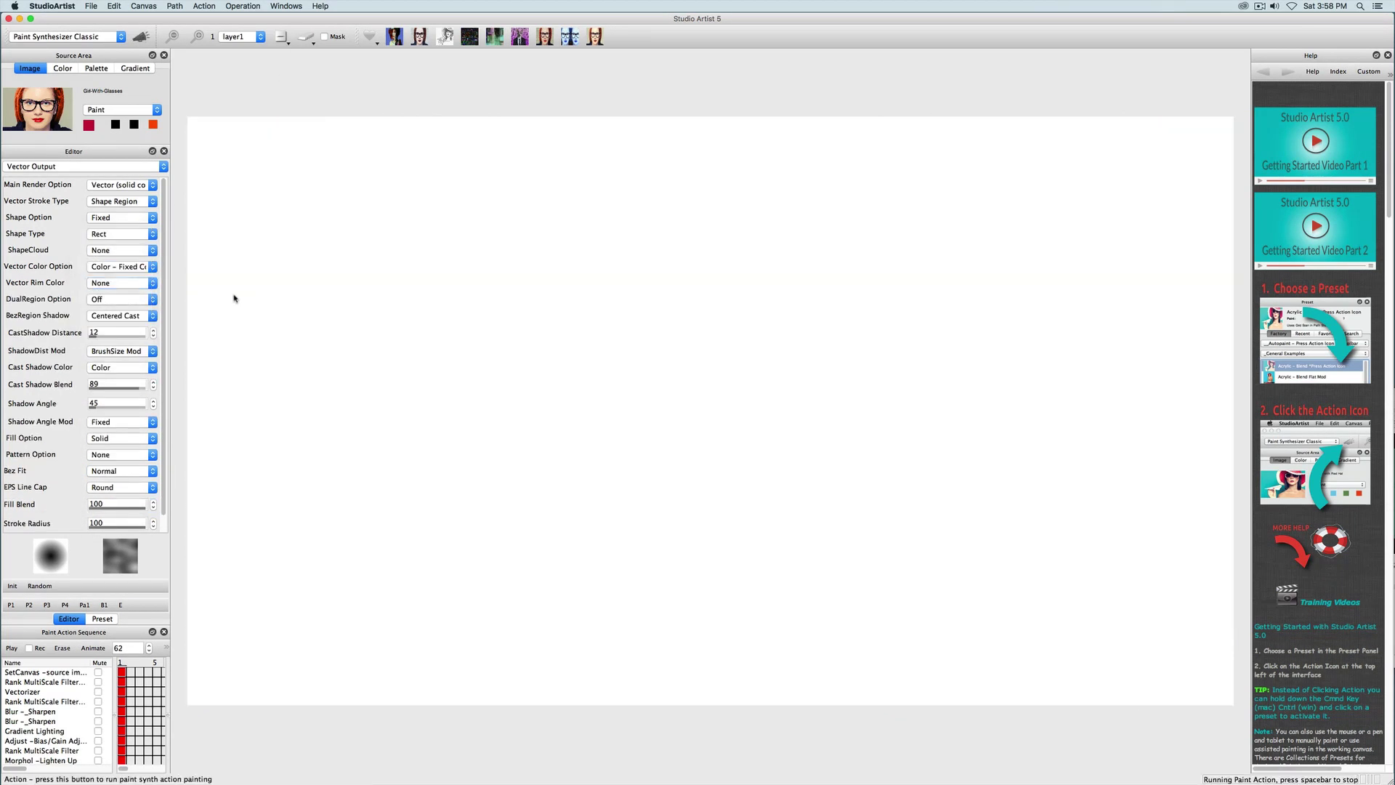
Set DualRegion Option to Banded, repaint, and adjust # Band from 4 to 11
left_click(111, 301)
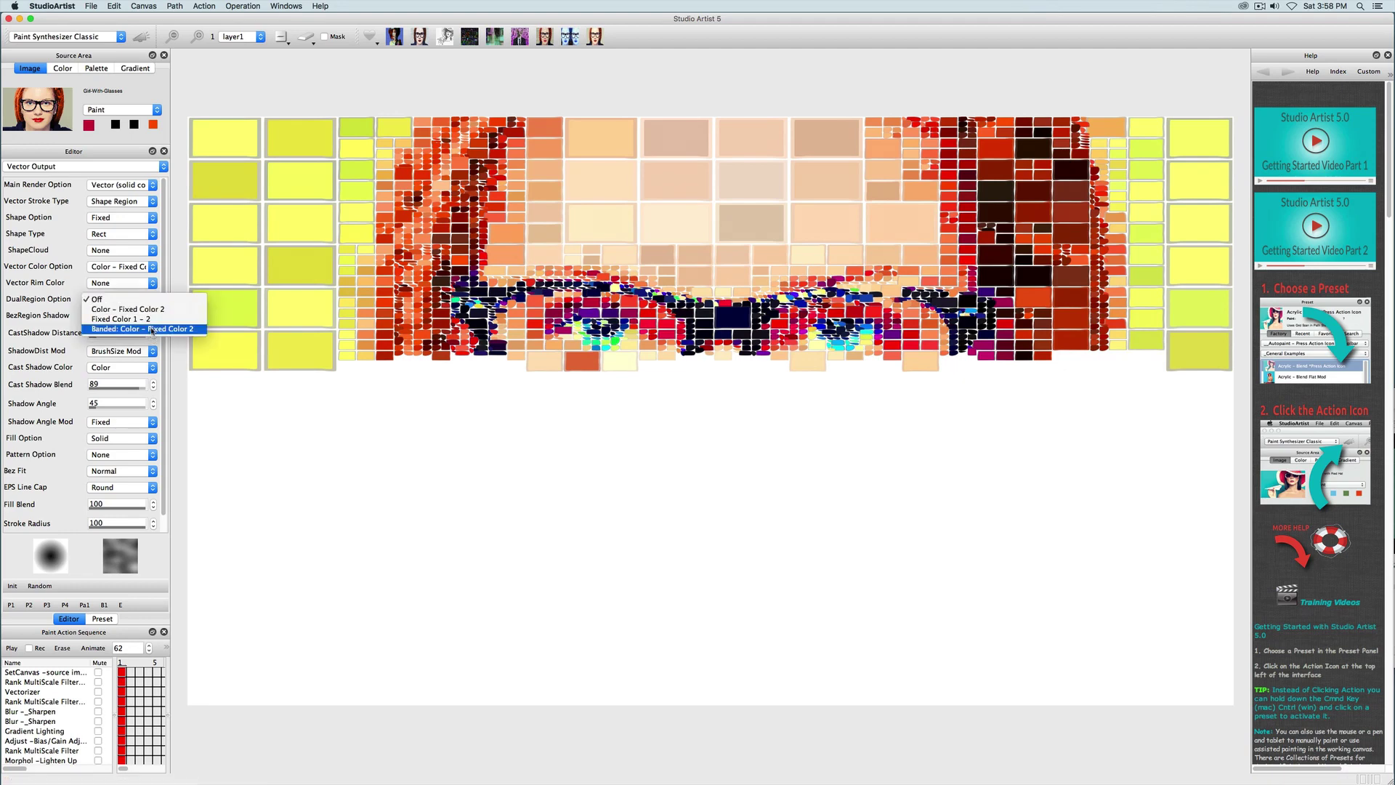
left_click(152, 330)
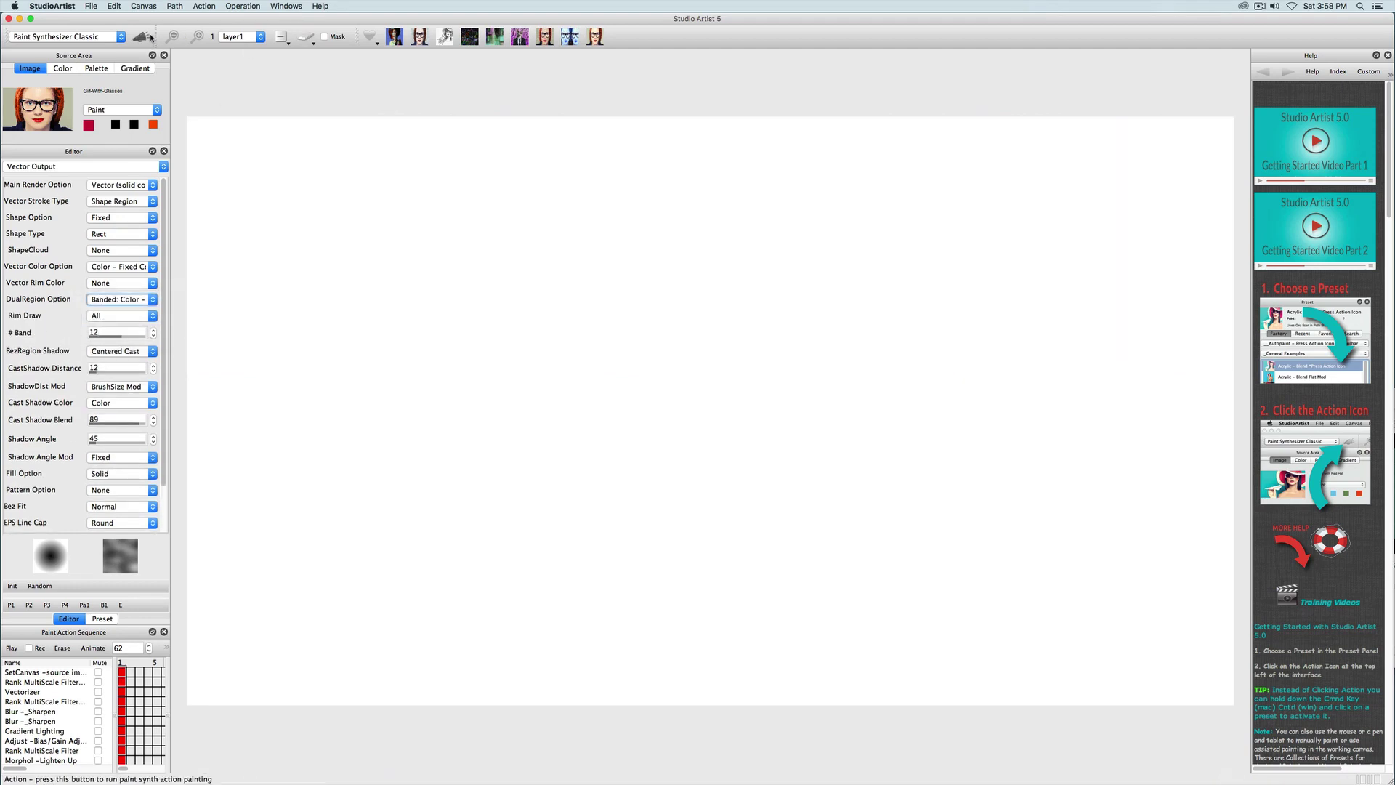
left_click(150, 38)
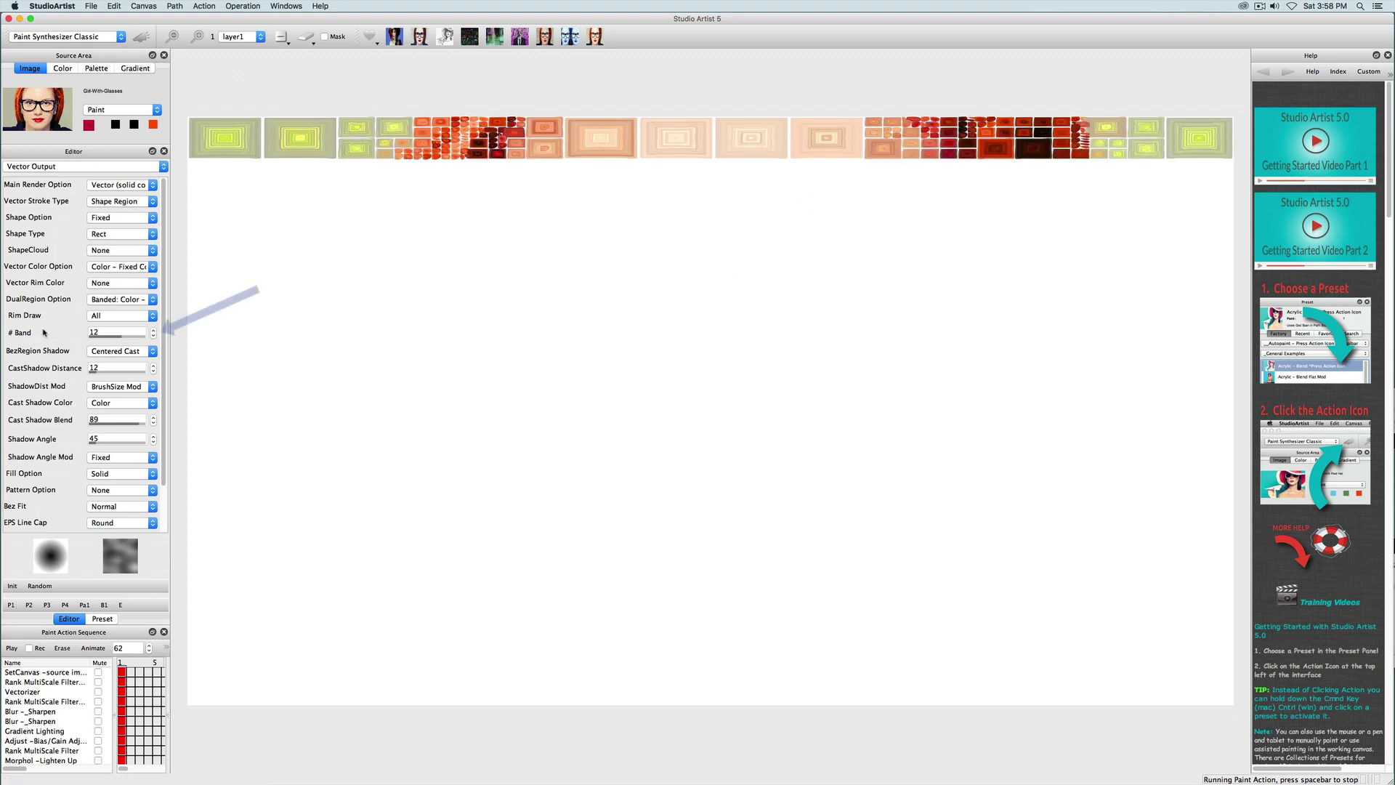
left_click(100, 337)
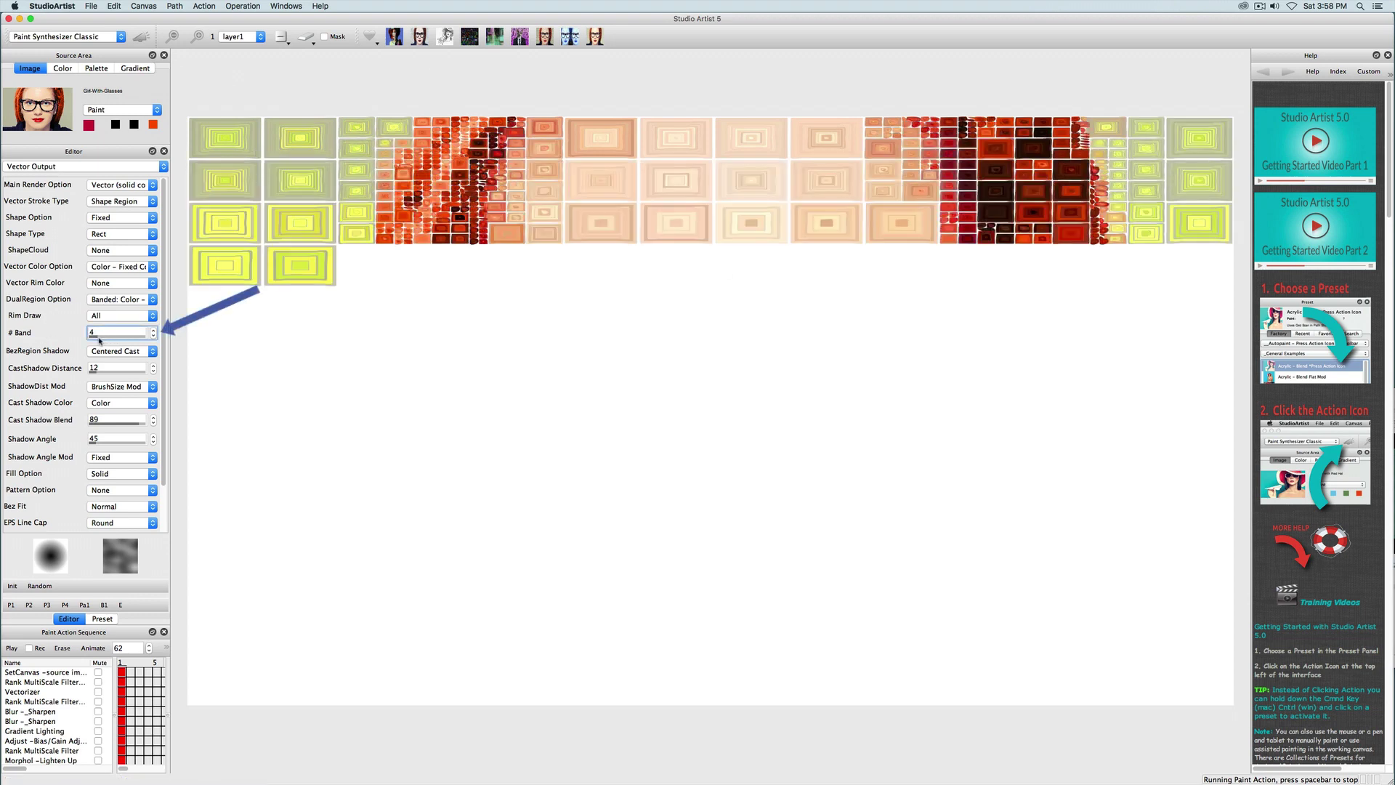
left_click(124, 342)
Turn DualRegion banding off, show the Path Shape parameters, and start repainting
left_click(120, 299)
left_click(109, 288)
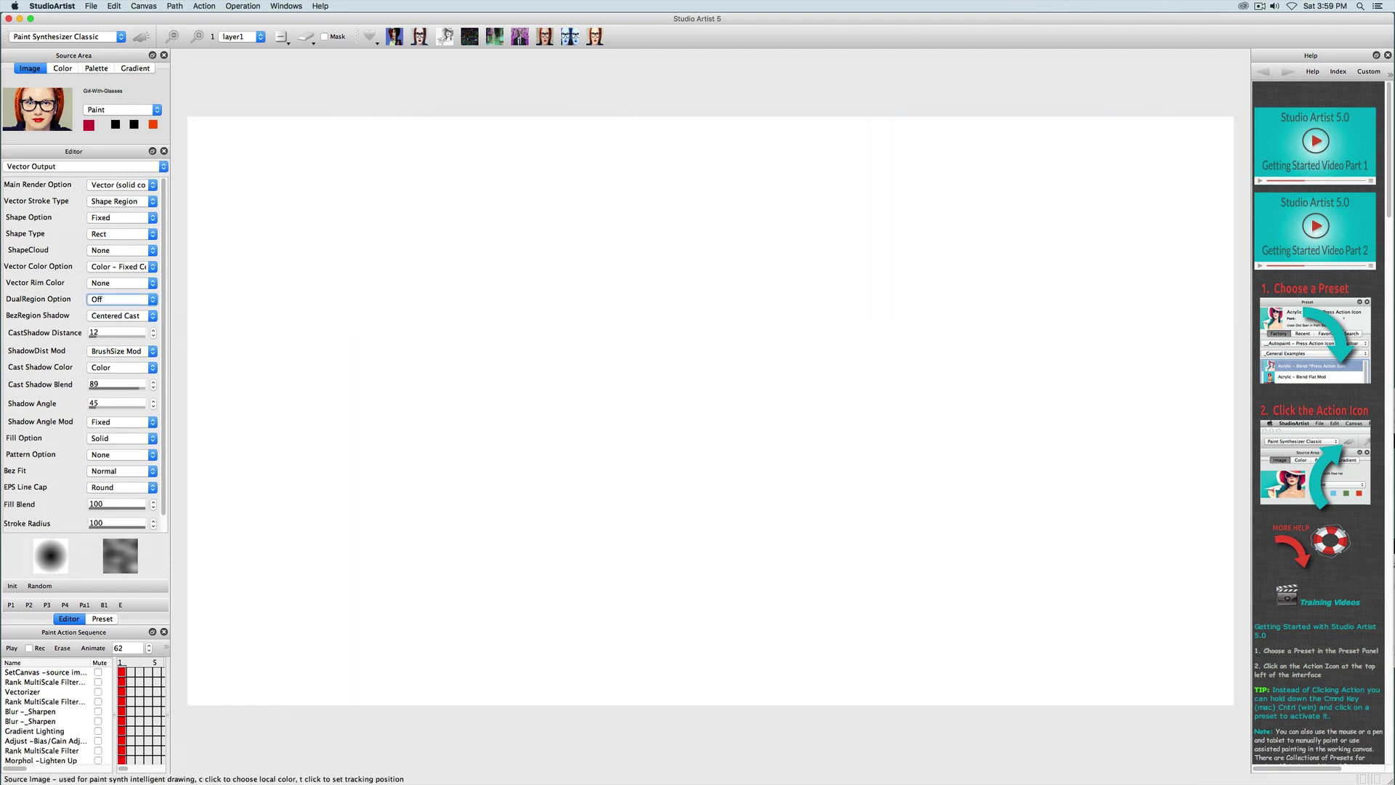
left_click(81, 166)
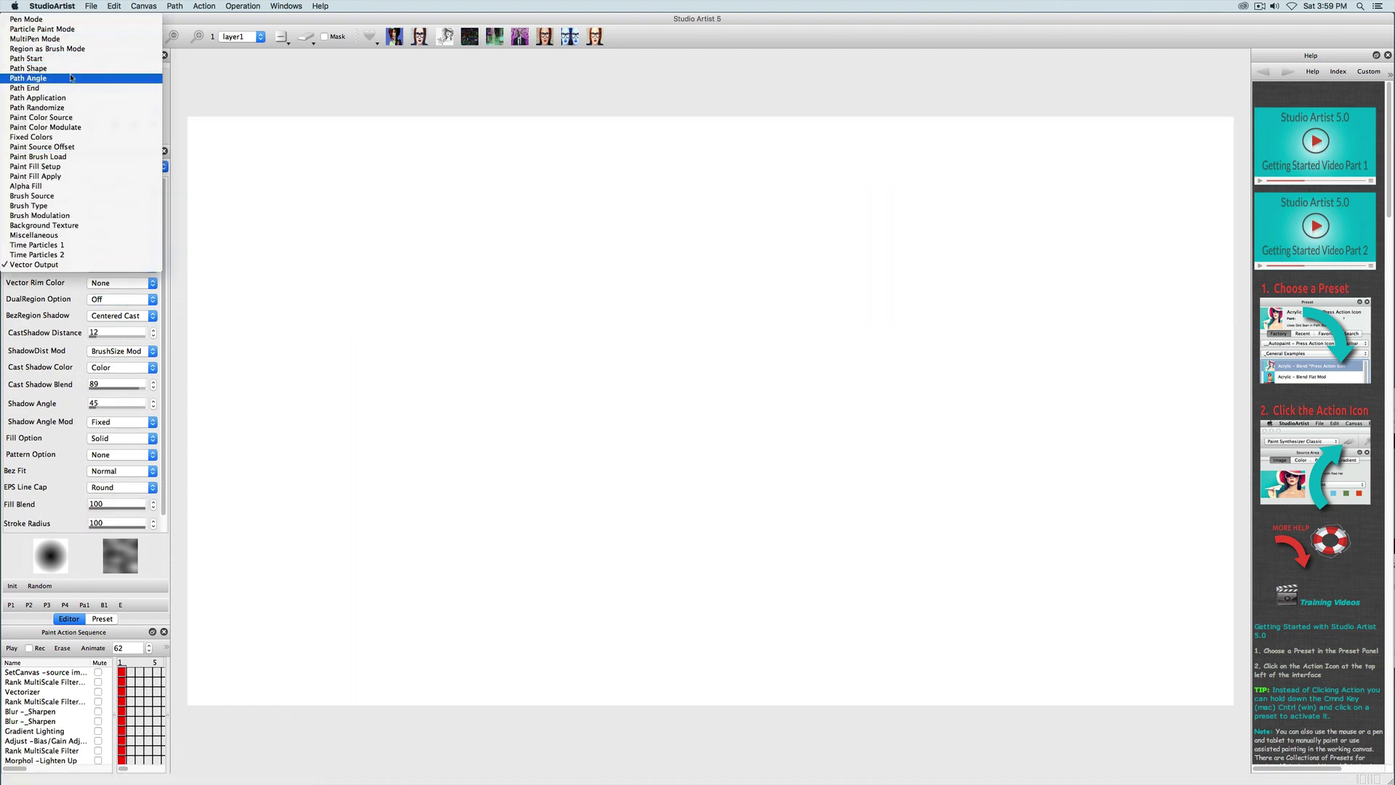
left_click(70, 69)
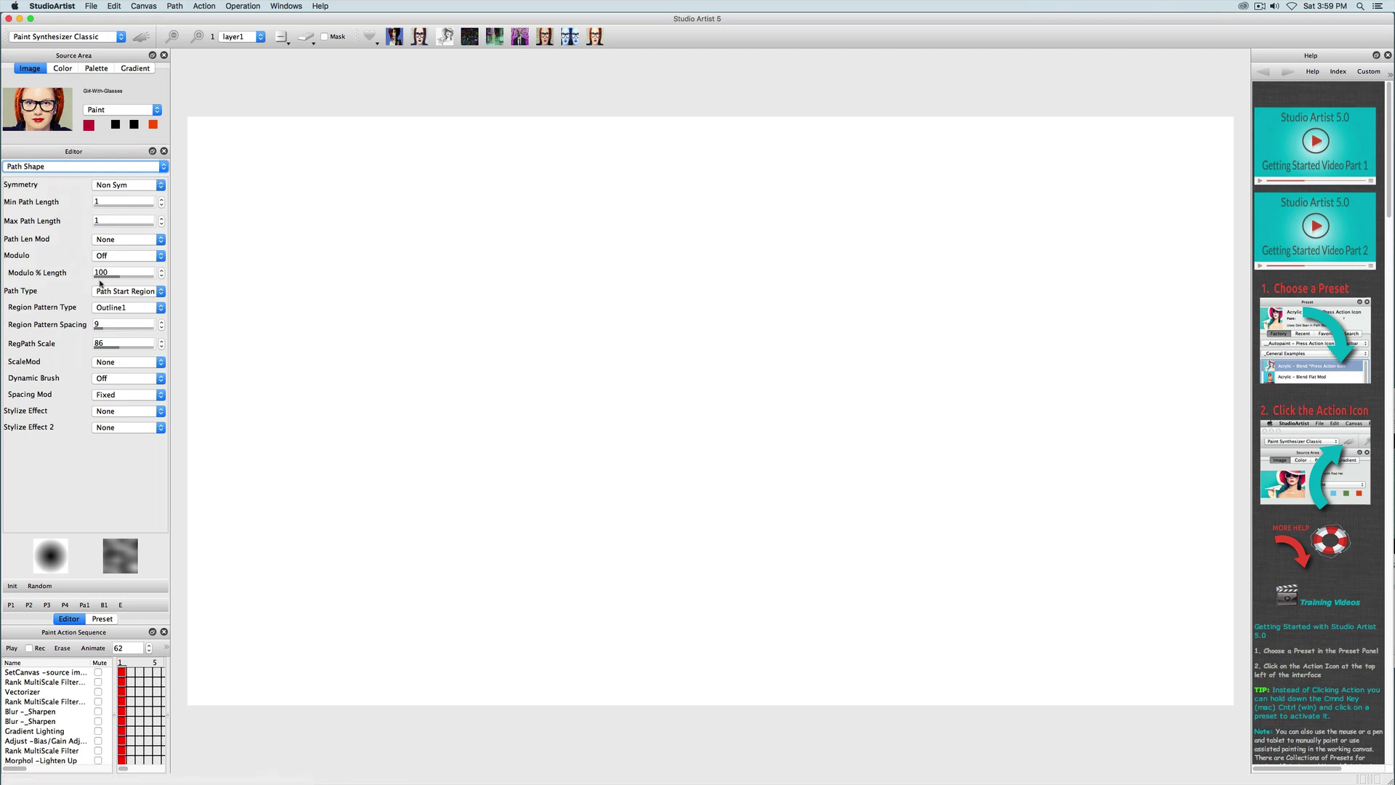
left_click(145, 39)
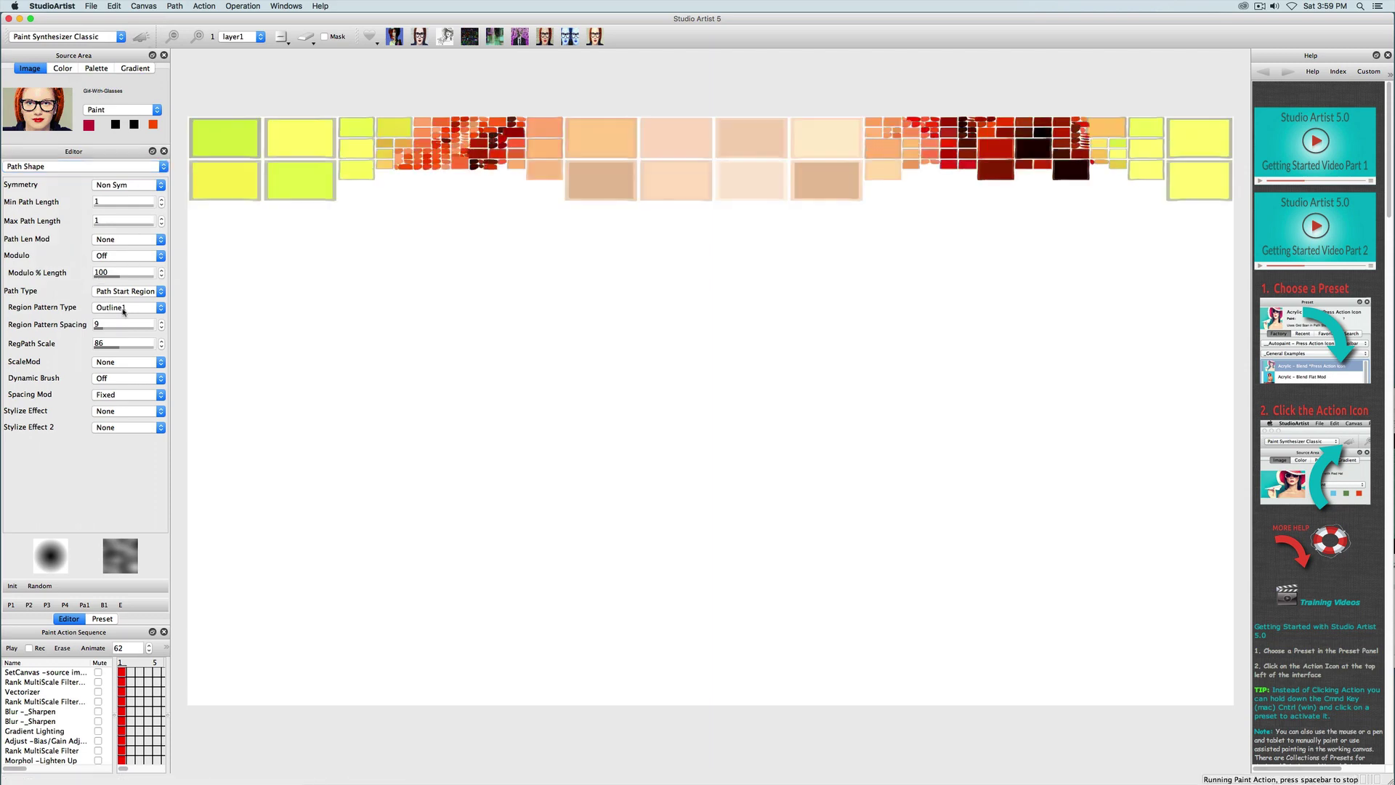
Try Outline Bidir Fill, then set Region Pattern Type to OutlineFill Hilbert with spacing 23
left_click(127, 308)
left_click(126, 318)
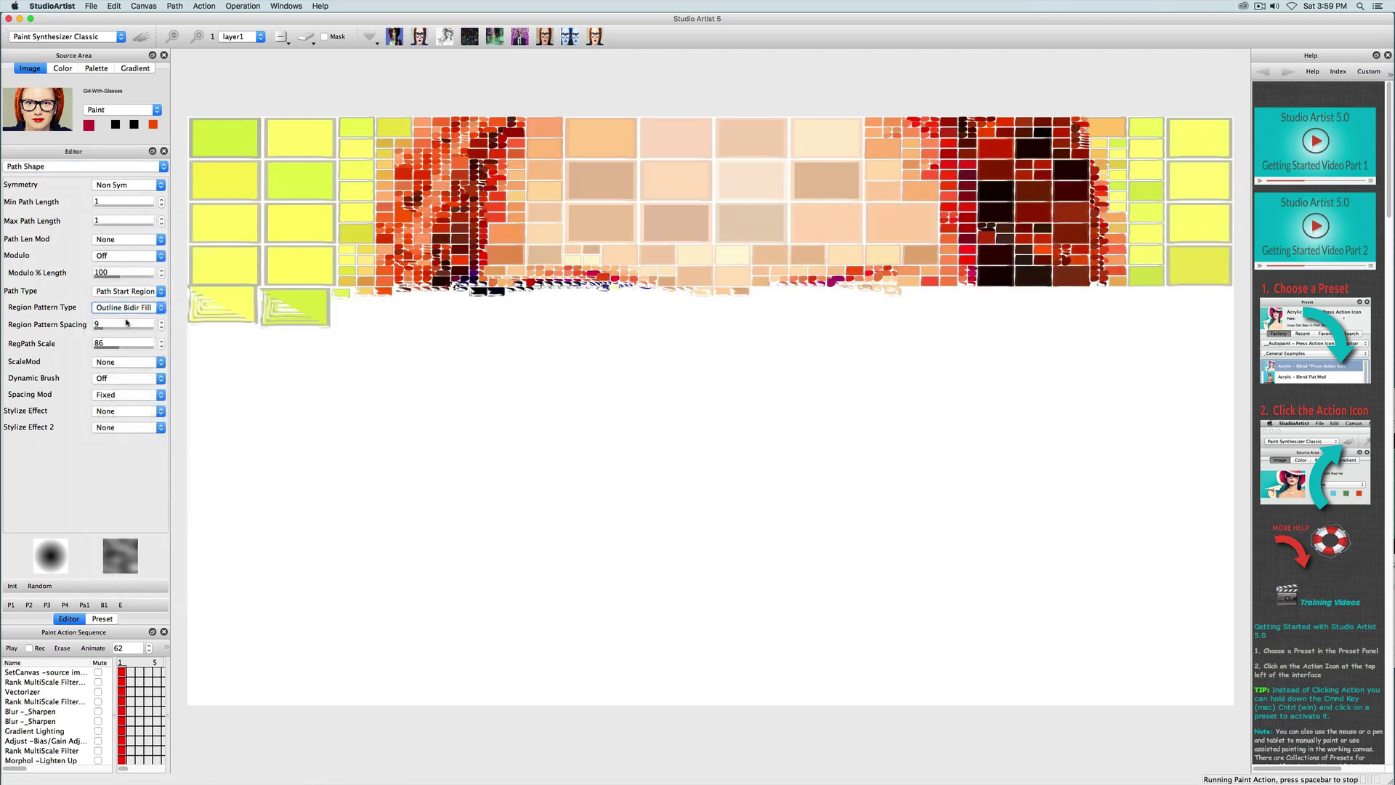
left_click(131, 309)
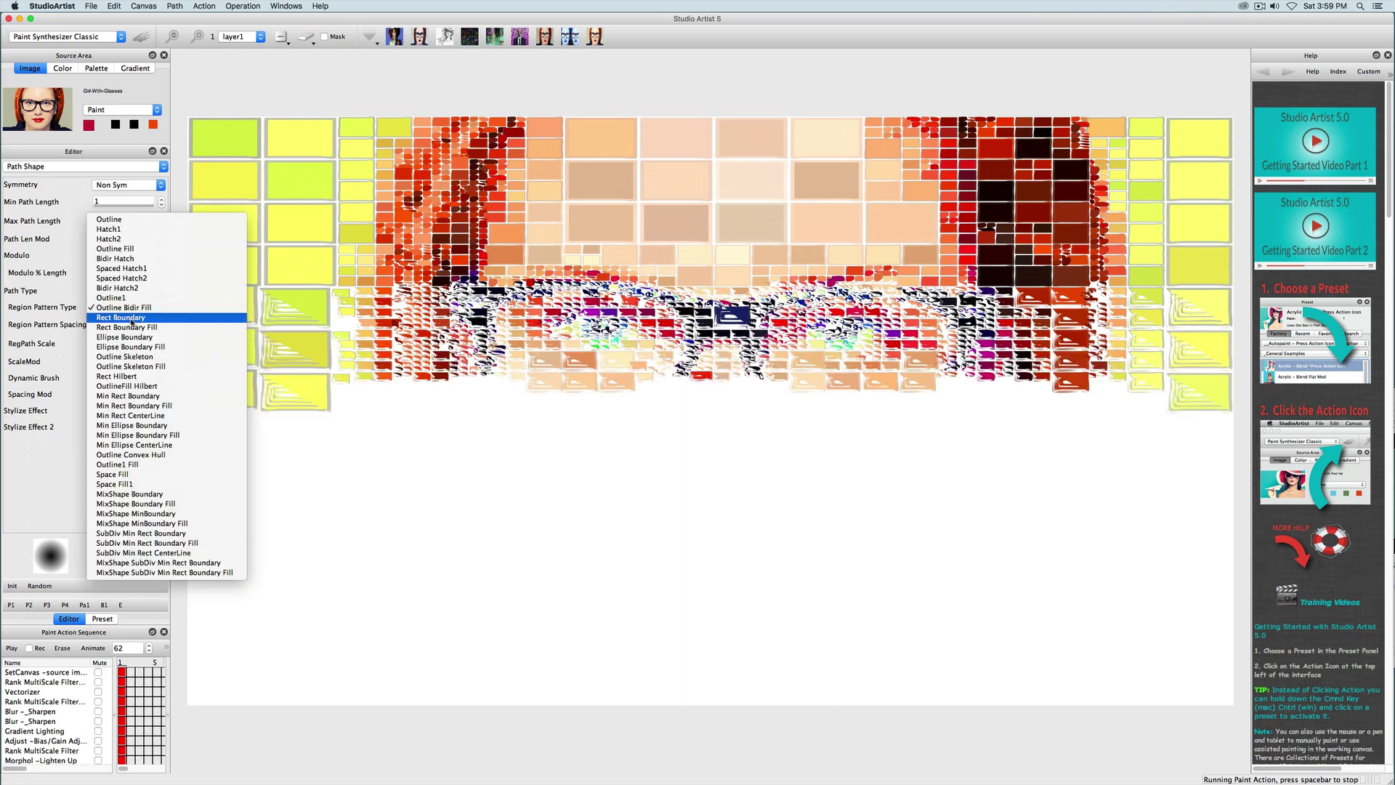
left_click(131, 386)
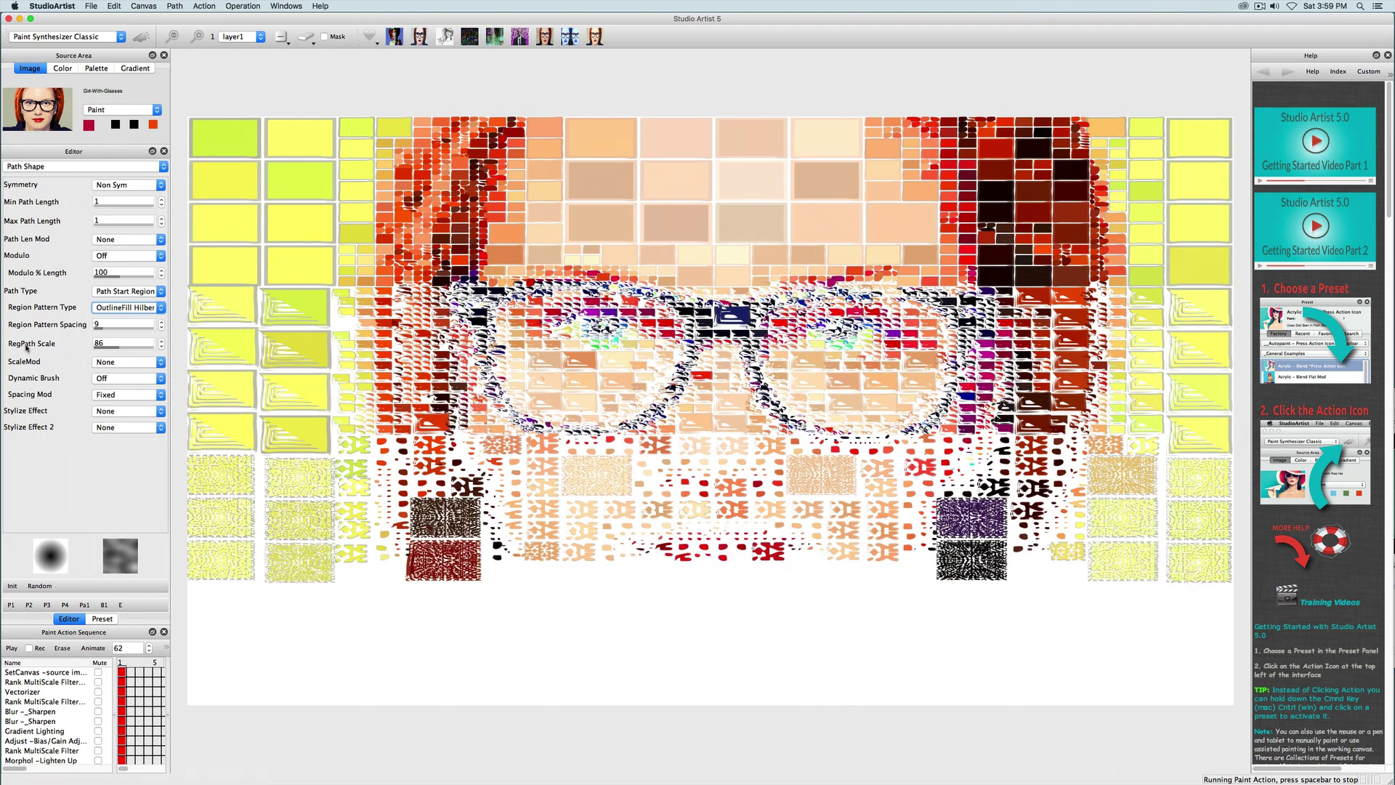
left_click(129, 329)
left_click_drag(129, 332, 139, 333)
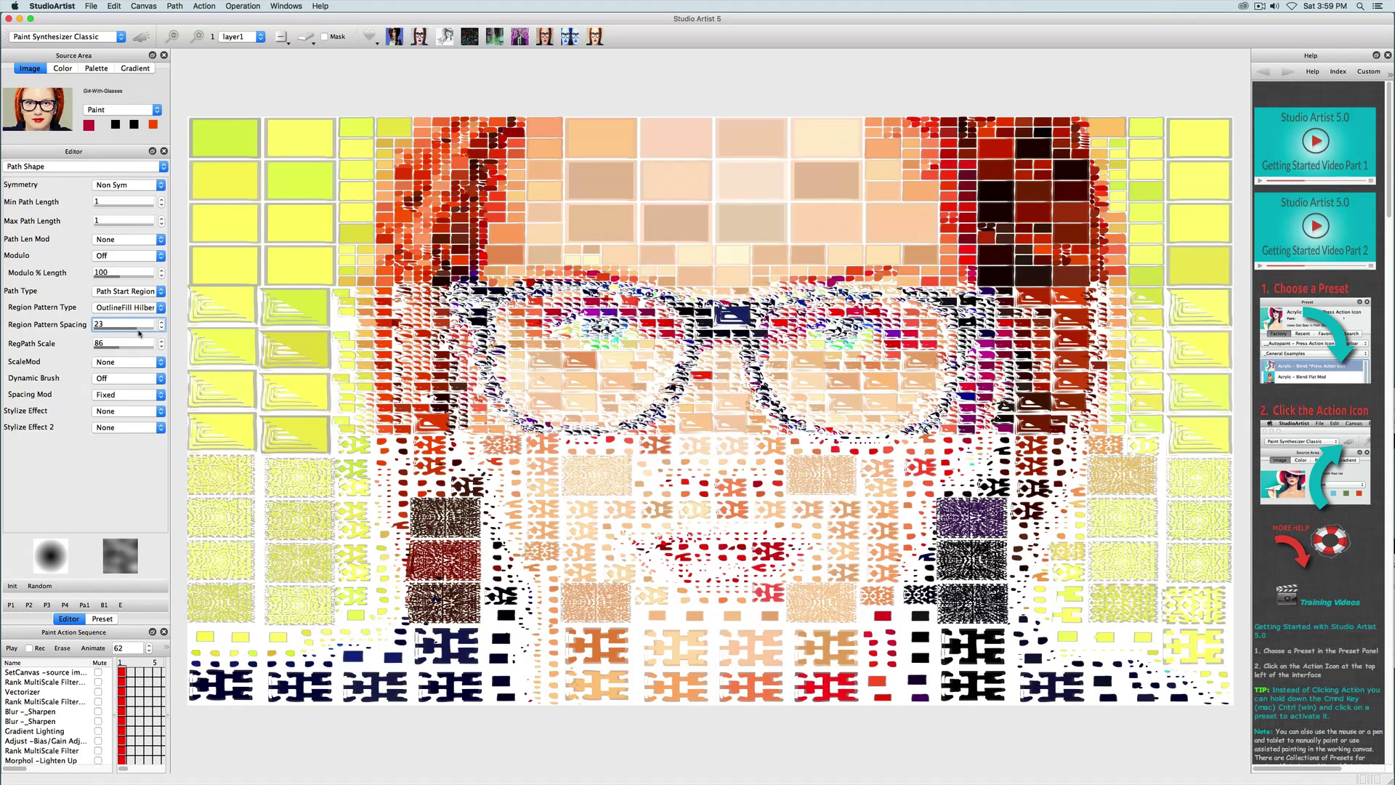